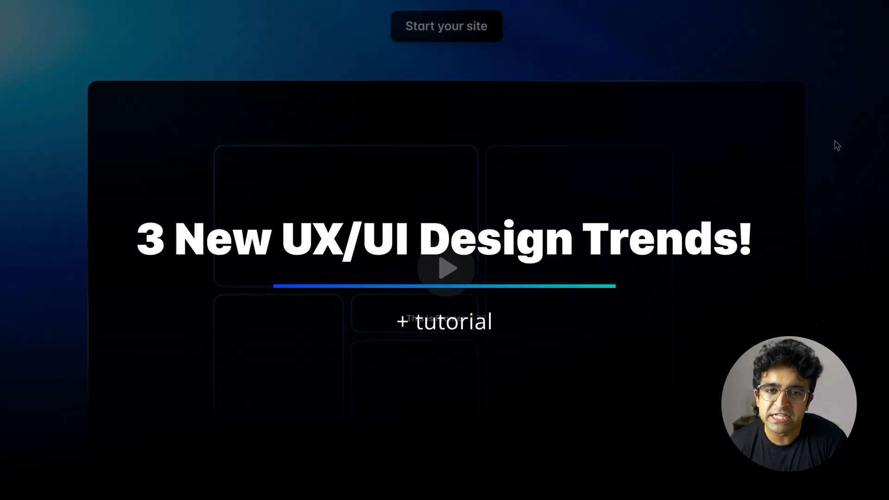
Step: Look through the Framer homepage from the hero to the Made in Framer gallery, showing the Navigation feature in the Design section
scroll(837, 146, "down", 6)
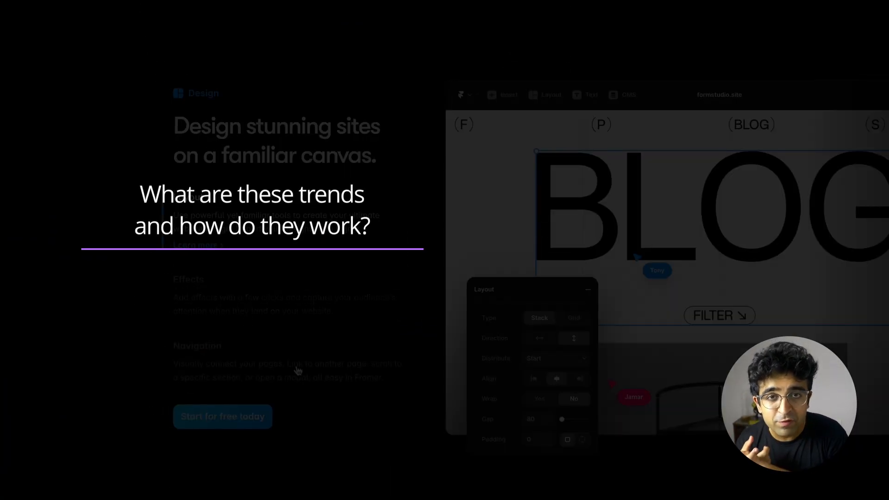
left_click(298, 371)
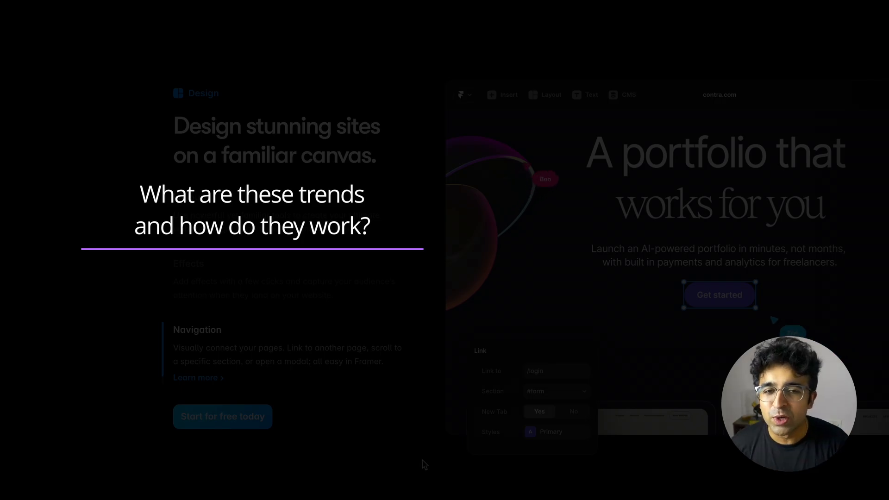
scroll(424, 464, "down", 15)
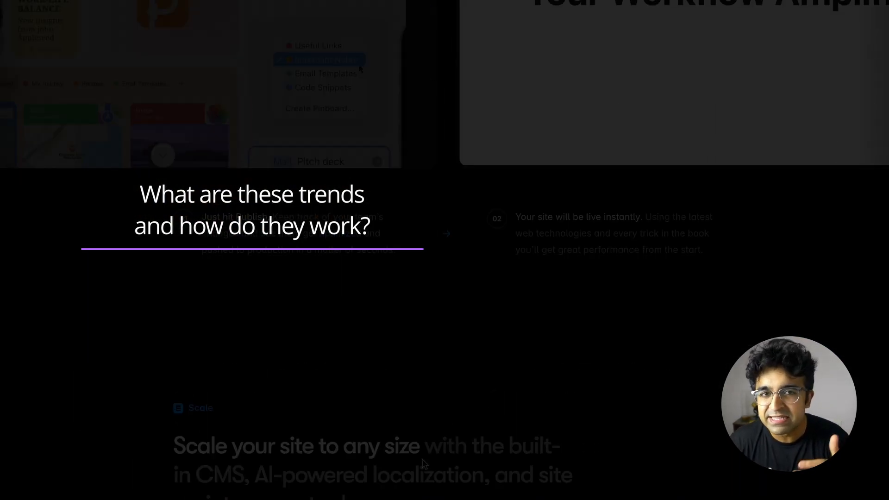
scroll(424, 464, "down", 15)
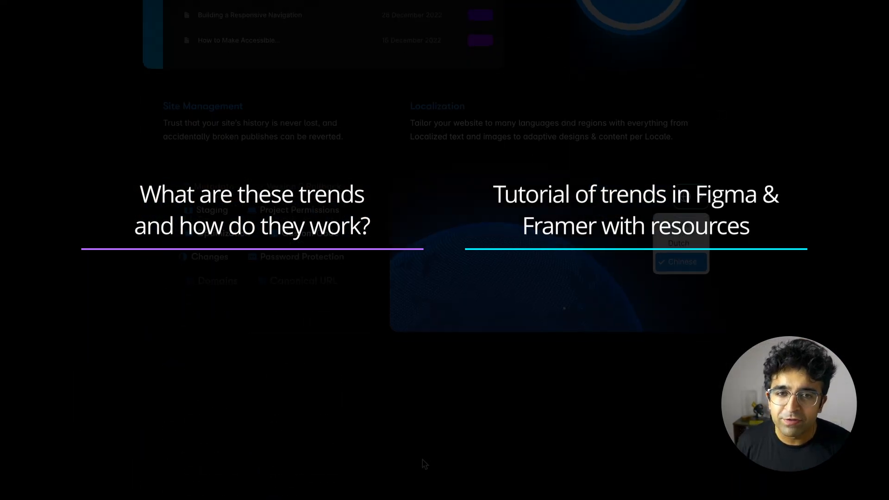
scroll(424, 465, "down", 10)
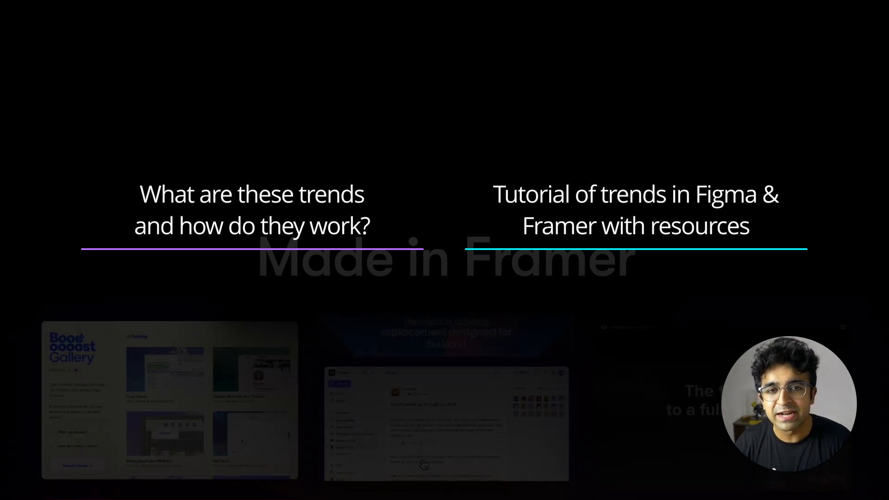
scroll(424, 465, "down", 10)
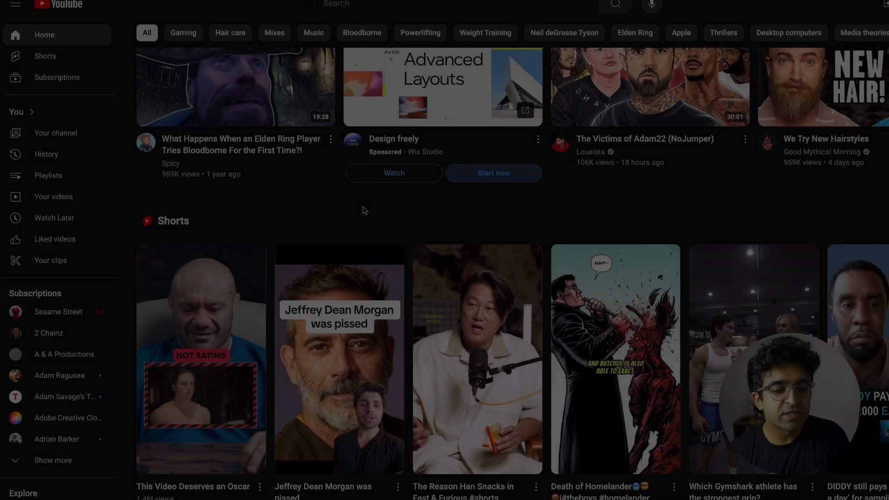
Step: Examine the layout of the YouTube home feed around the Shorts row
scroll(363, 206, "down", 1)
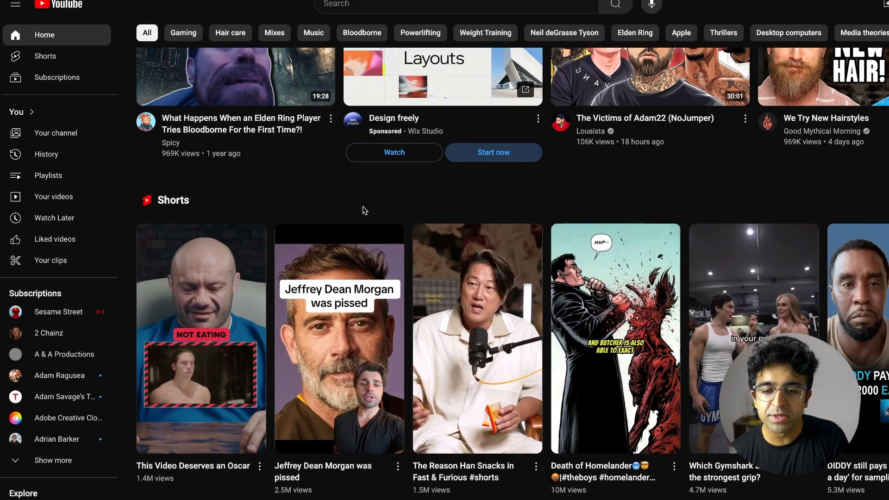
scroll(363, 207, "down", 1)
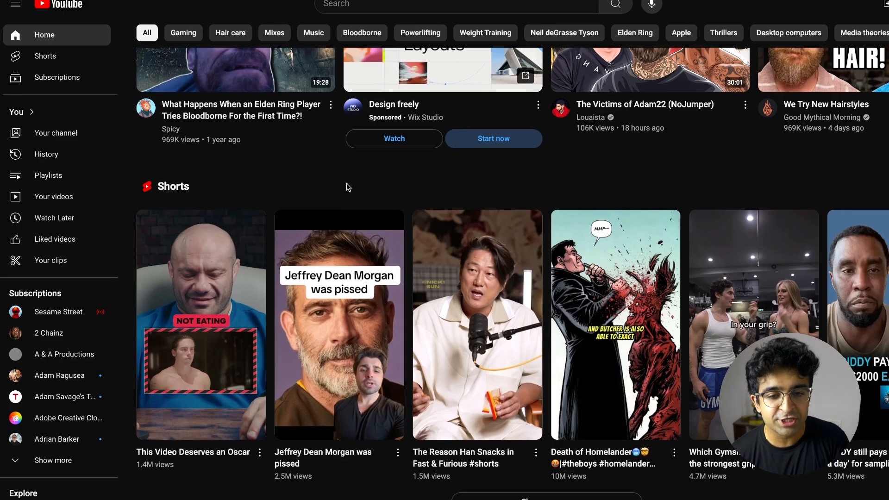
scroll(146, 173, "down", 1)
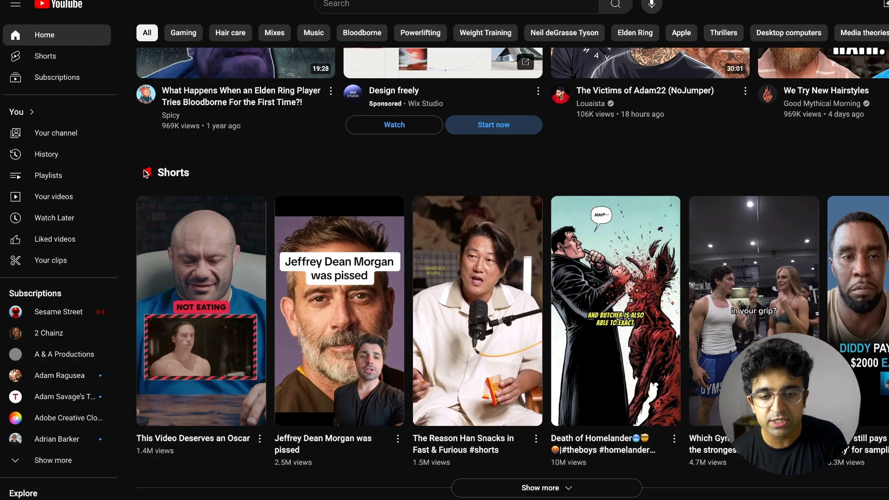
scroll(145, 173, "down", 5)
scroll(194, 159, "up", 5)
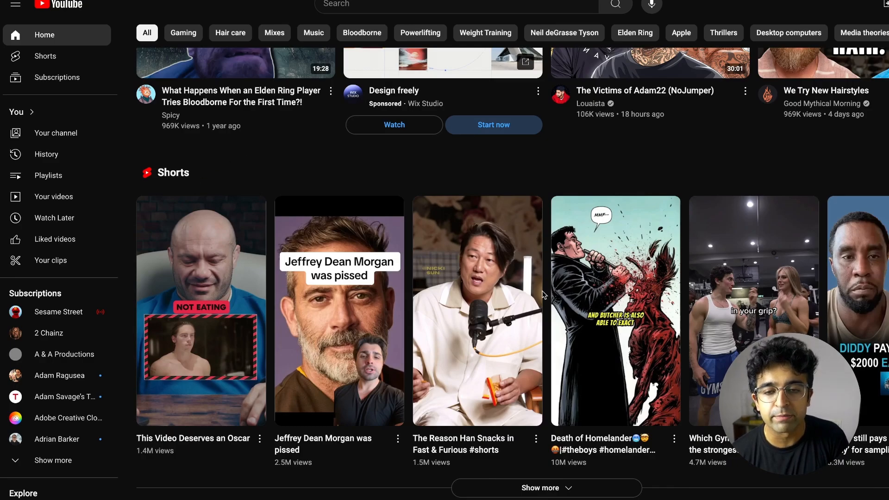
scroll(414, 168, "down", 1)
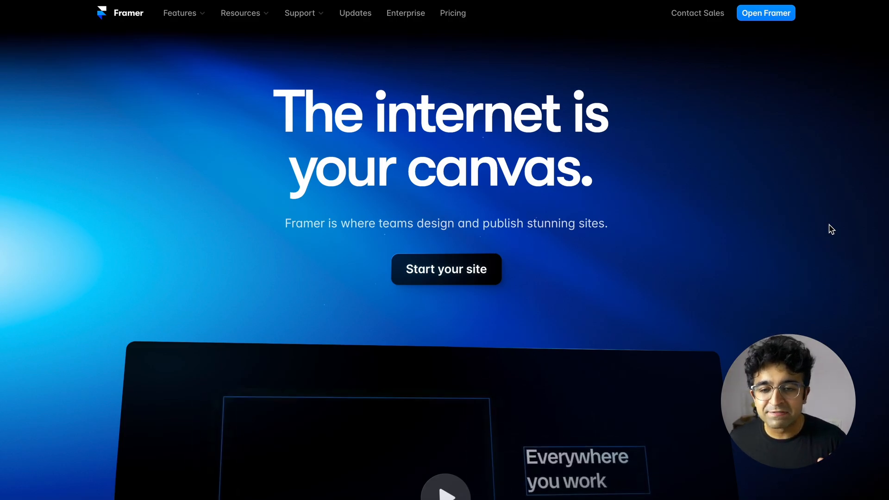
Step: Examine the Framer homepage hero and the Brooklyn design studio page with its background glow and scroll-highlighted paragraphs
scroll(832, 229, "down", 5)
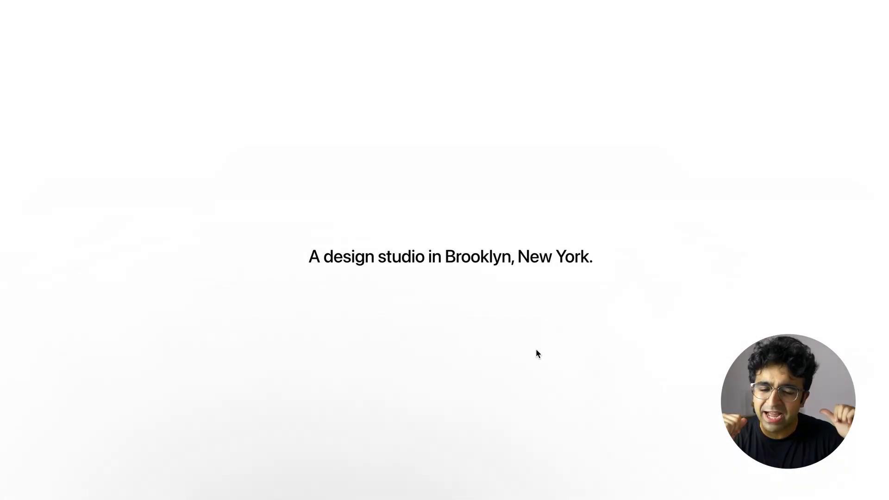
scroll(536, 351, "down", 5)
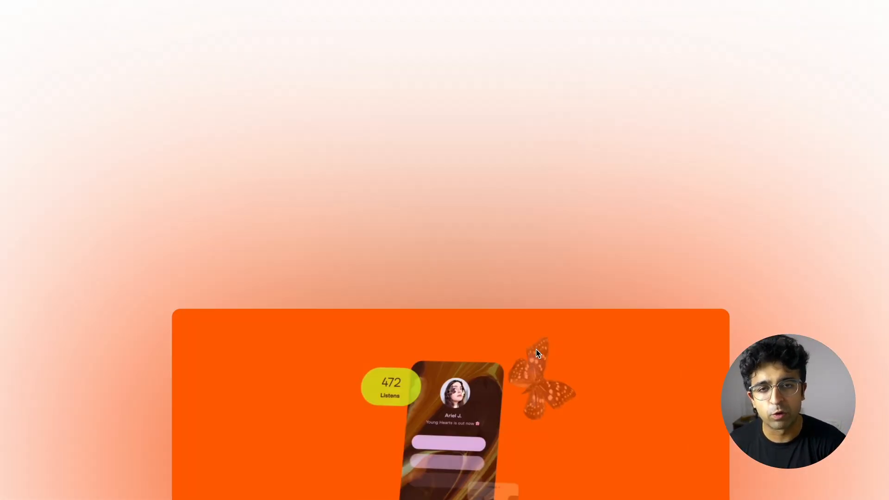
scroll(536, 350, "down", 10)
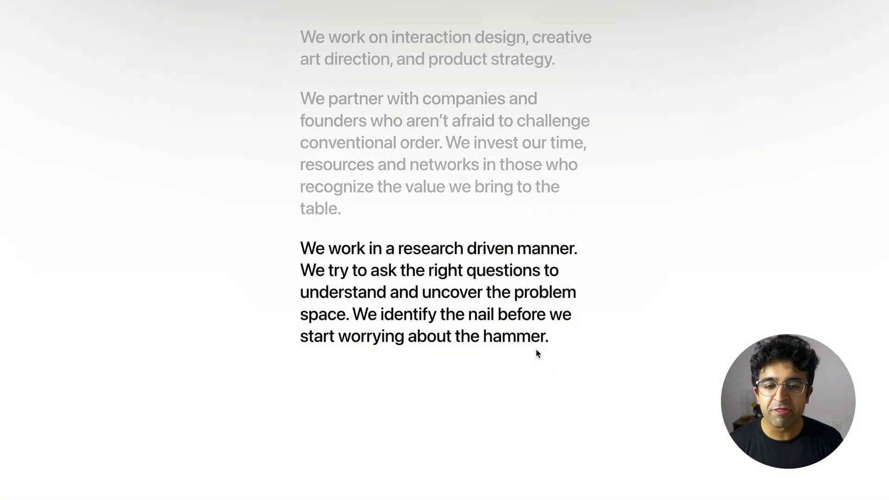
scroll(536, 350, "down", 10)
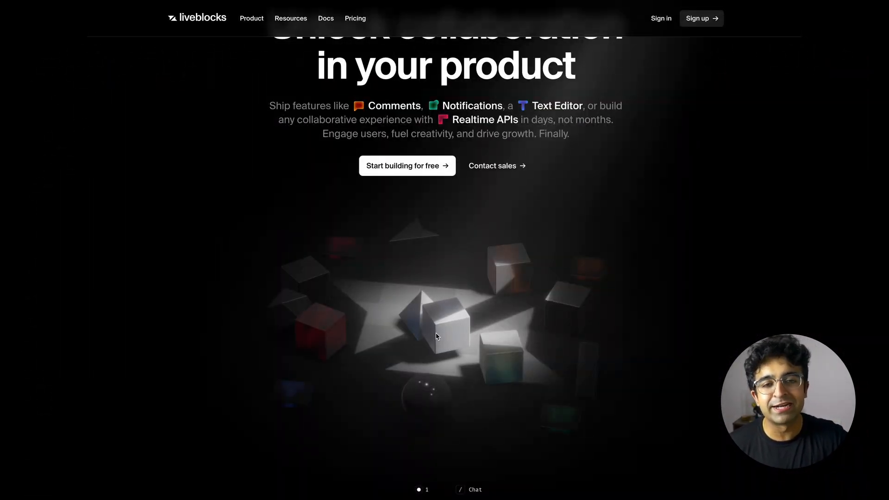
Step: Reposition the red cube and the green-tinted cube in the Liveblocks hero's interactive 3D scene
scroll(437, 335, "up", 2)
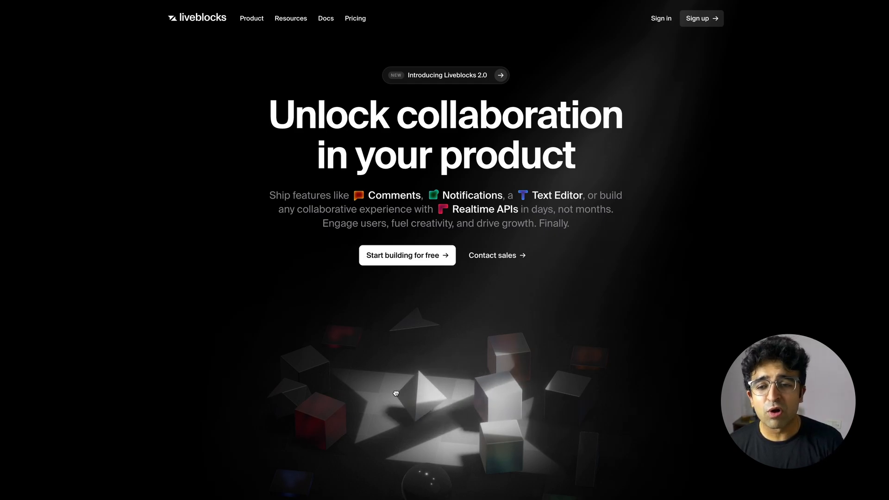
left_click_drag(331, 420, 358, 367)
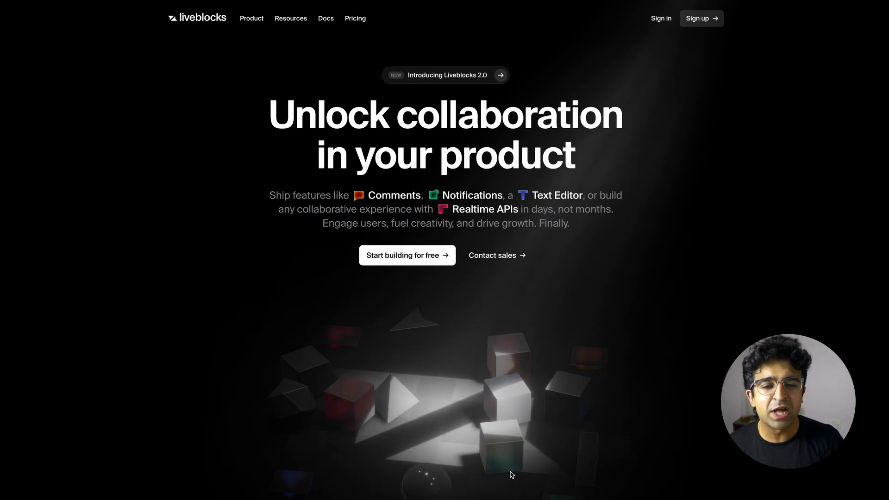
left_click_drag(512, 475, 423, 389)
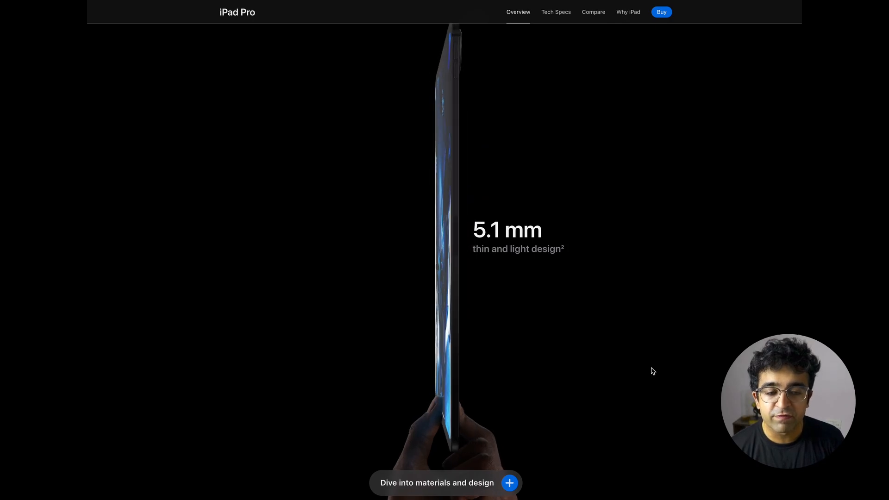
scroll(653, 371, "down", 10)
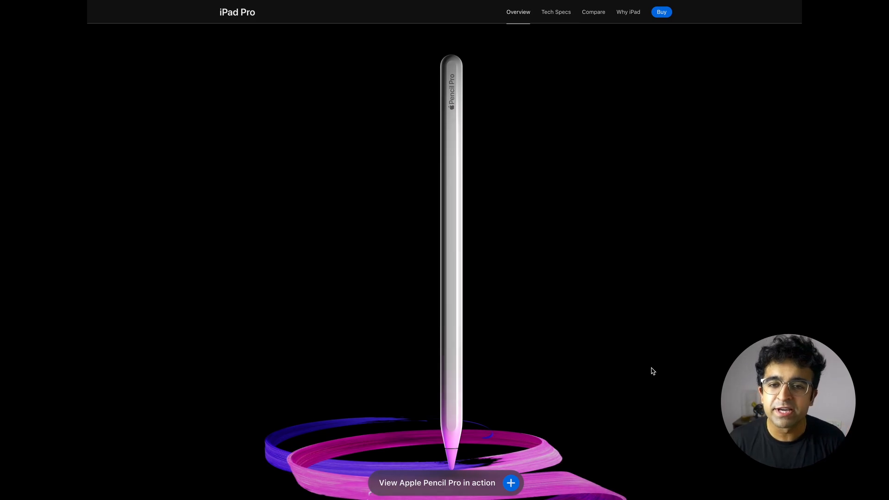
scroll(654, 371, "down", 5)
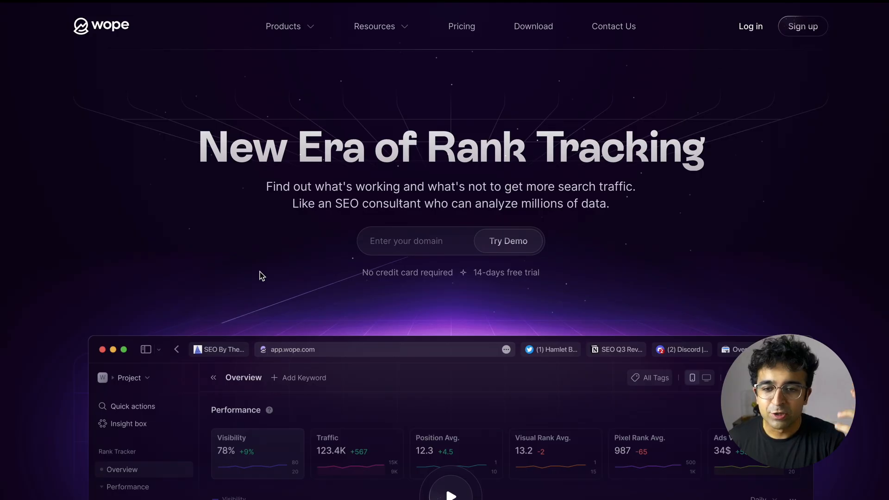
Step: Examine the glowing section backgrounds and feature cards on the Wope landing page, from the hero to the keyword selection section
scroll(258, 274, "down", 10)
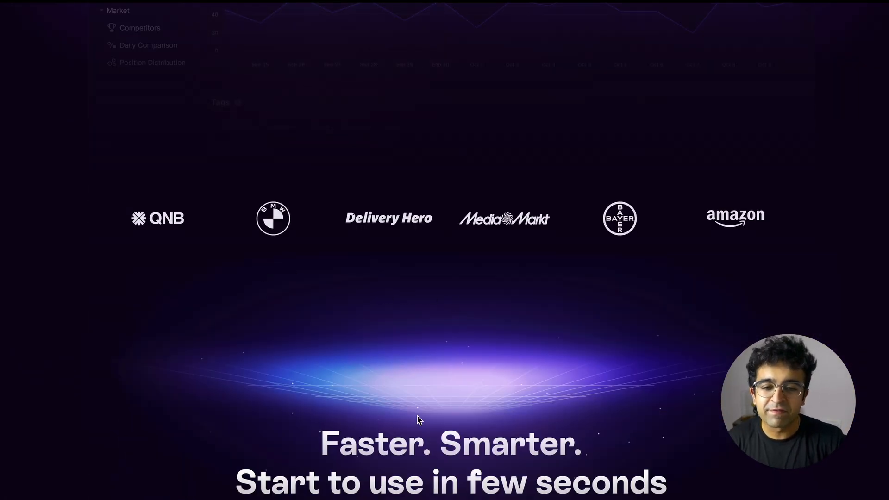
scroll(418, 419, "down", 5)
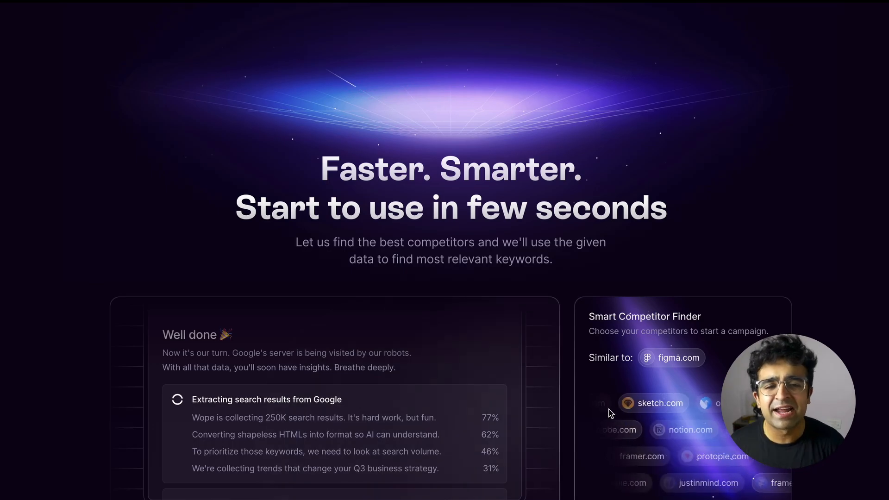
scroll(701, 460, "down", 1)
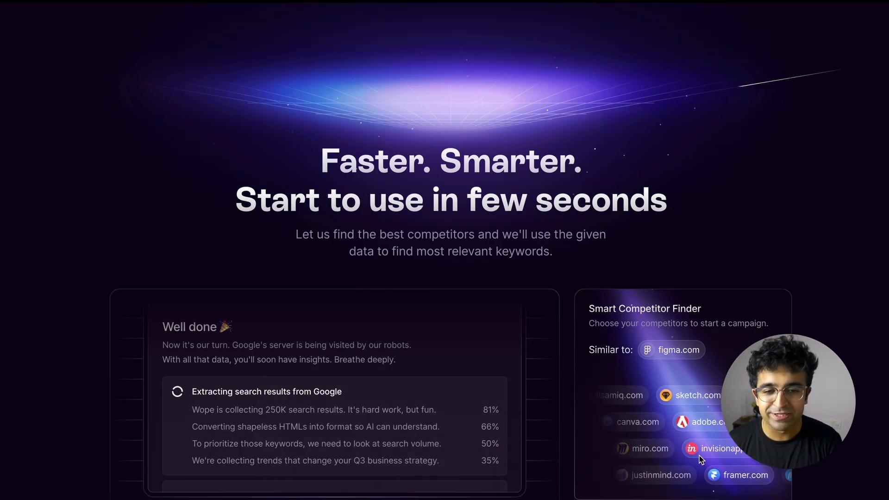
scroll(701, 460, "down", 5)
scroll(702, 460, "down", 5)
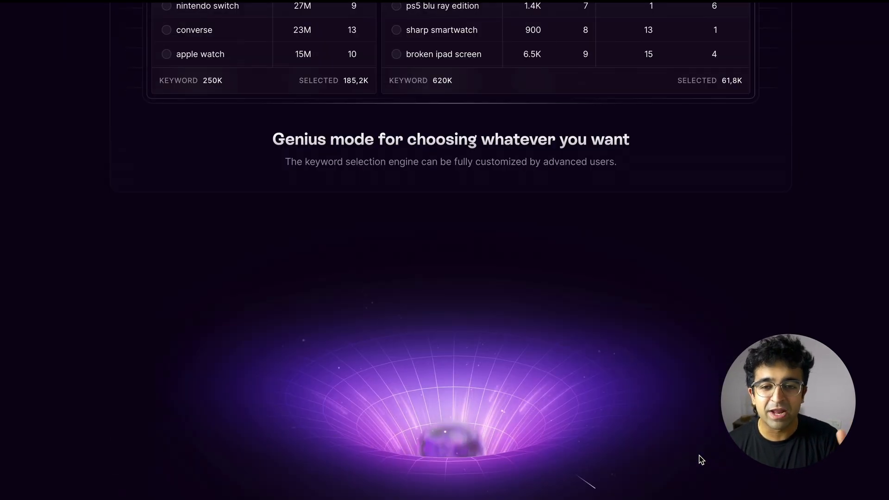
scroll(700, 459, "down", 2)
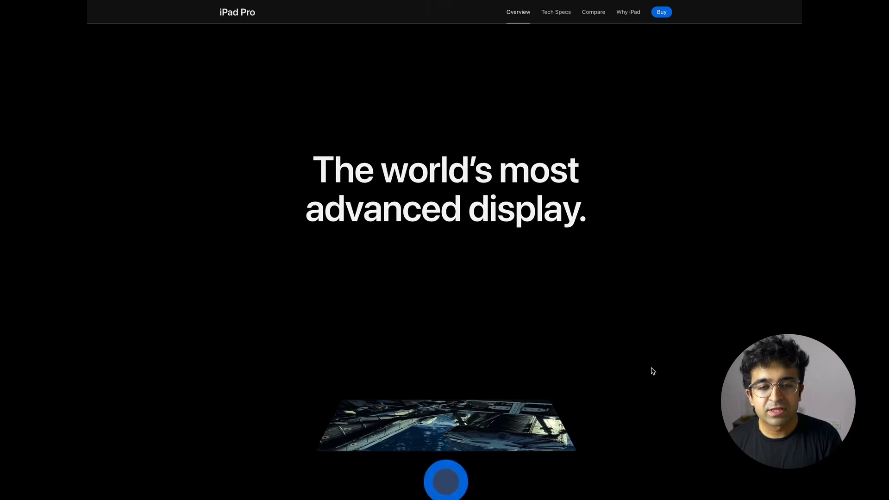
Step: Examine the iPad Pro page's scroll animations from the advanced display section to the iPadOS and apps section
scroll(652, 370, "down", 4)
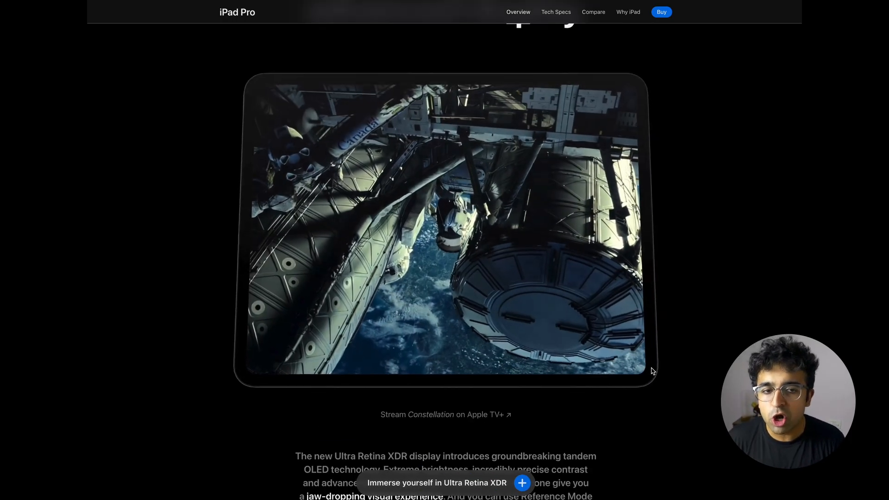
scroll(653, 371, "down", 4)
scroll(653, 371, "down", 10)
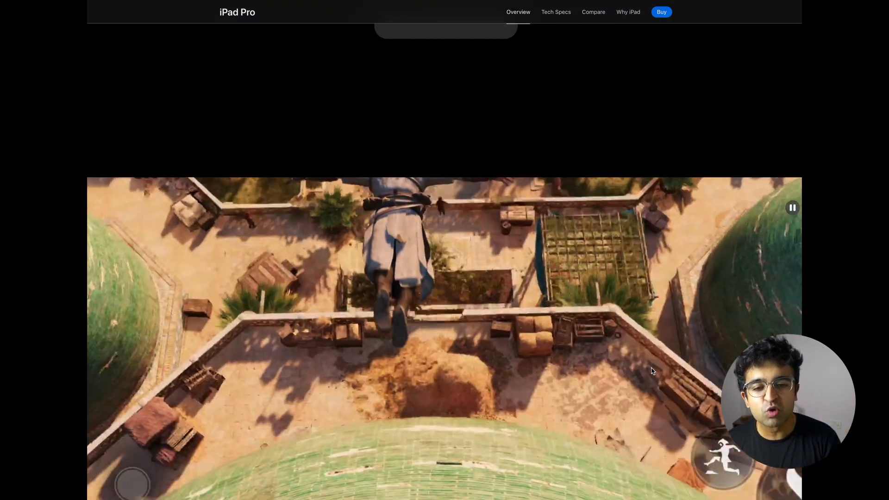
scroll(653, 371, "down", 20)
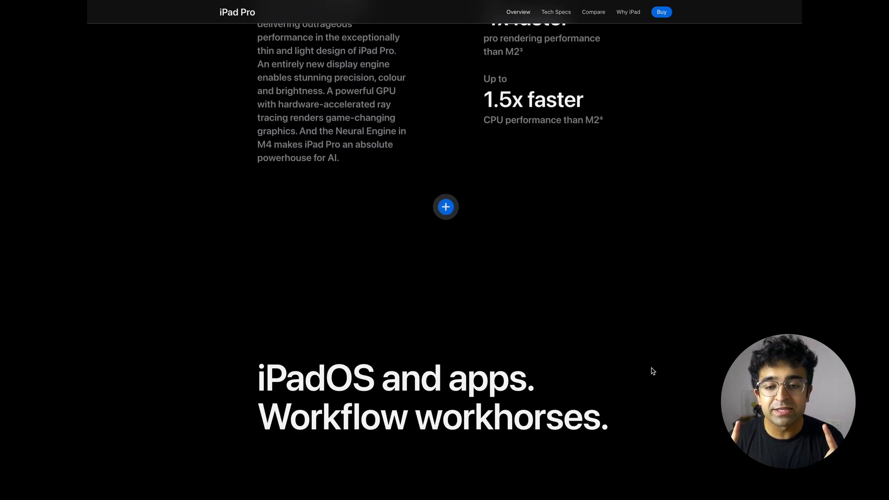
scroll(653, 371, "down", 10)
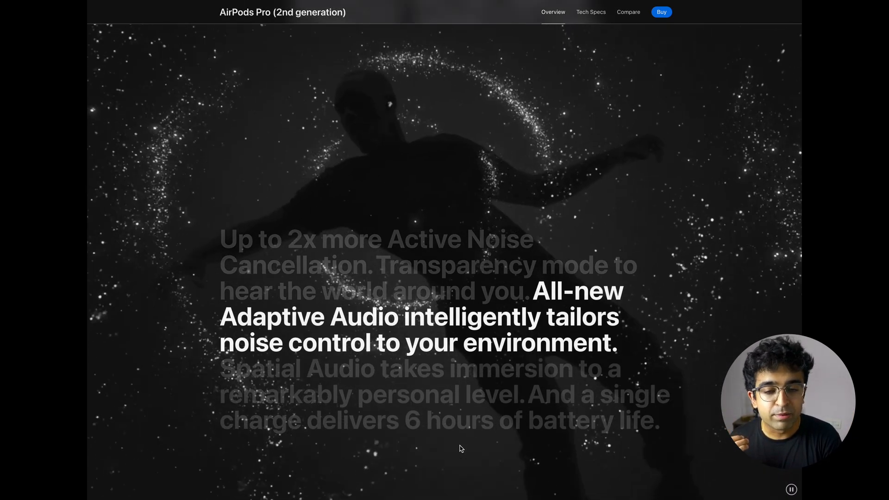
Step: Examine the AirPods Pro (2nd generation) page's text highlighting, H2 chip section and earbud scroll animation
scroll(461, 448, "down", 10)
scroll(460, 447, "down", 15)
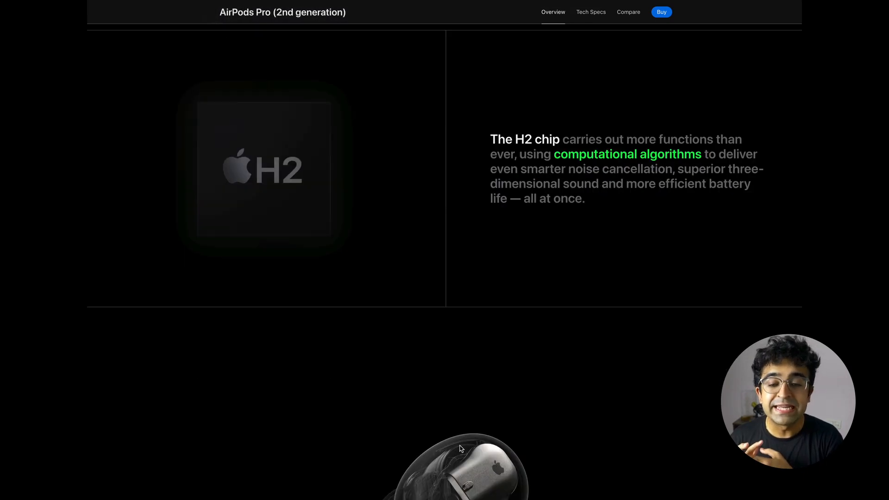
scroll(462, 448, "up", 5)
scroll(461, 448, "down", 10)
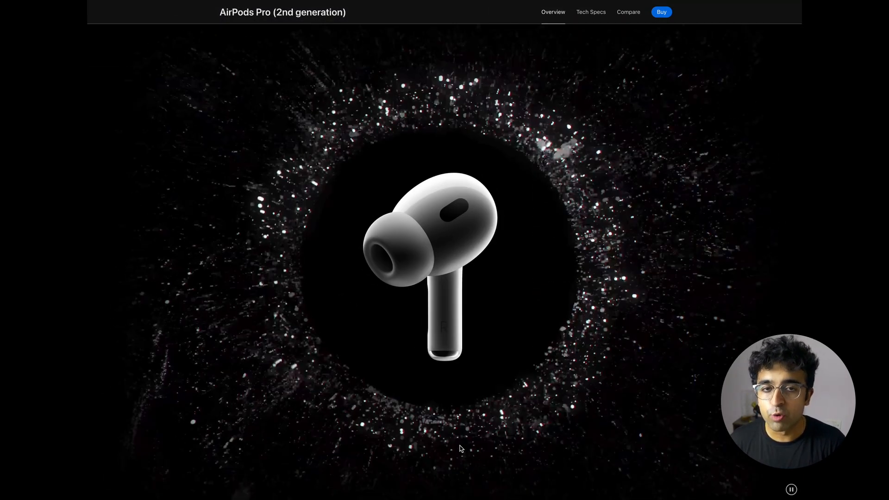
scroll(461, 410, "down", 10)
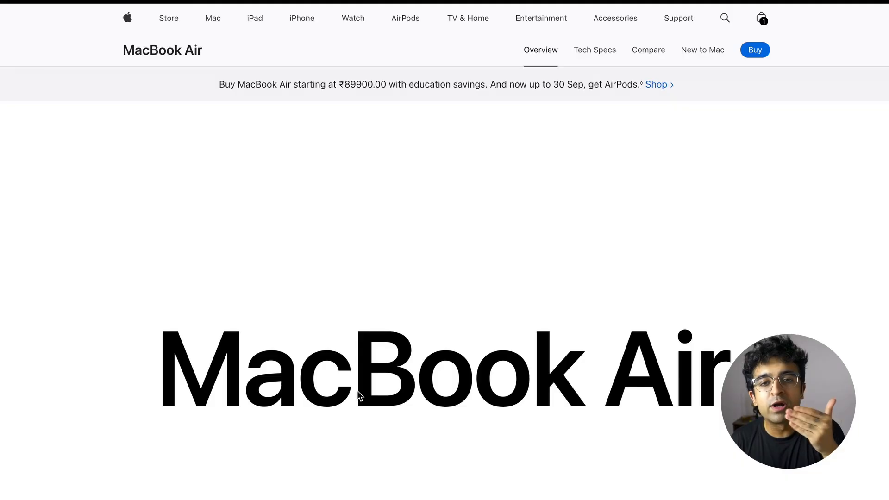
Step: Examine the MacBook Air page's opening laptop animation through to the Supercharged by M3 section
scroll(358, 392, "down", 10)
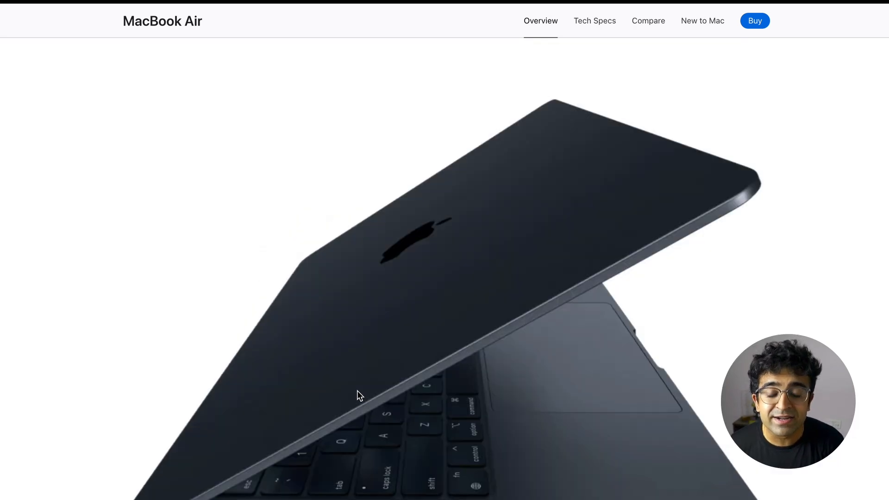
scroll(357, 390, "down", 5)
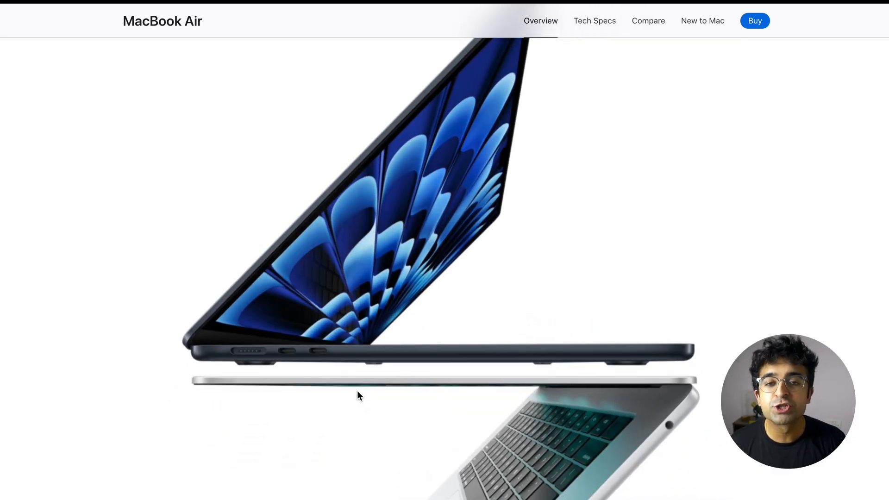
scroll(357, 390, "down", 10)
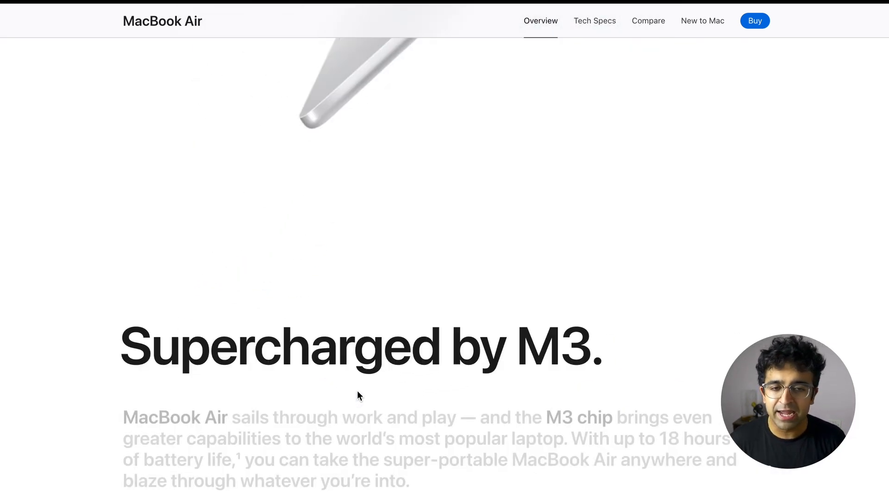
Step: Switch to the Design trends file in Figma and compare the two movie card designs on the iPhone frames
scroll(357, 390, "down", 1)
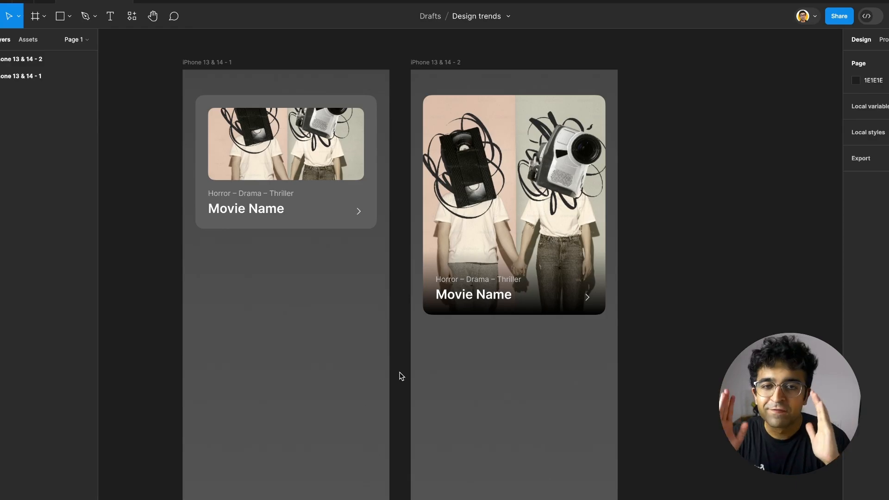
scroll(557, 317, "left", 5)
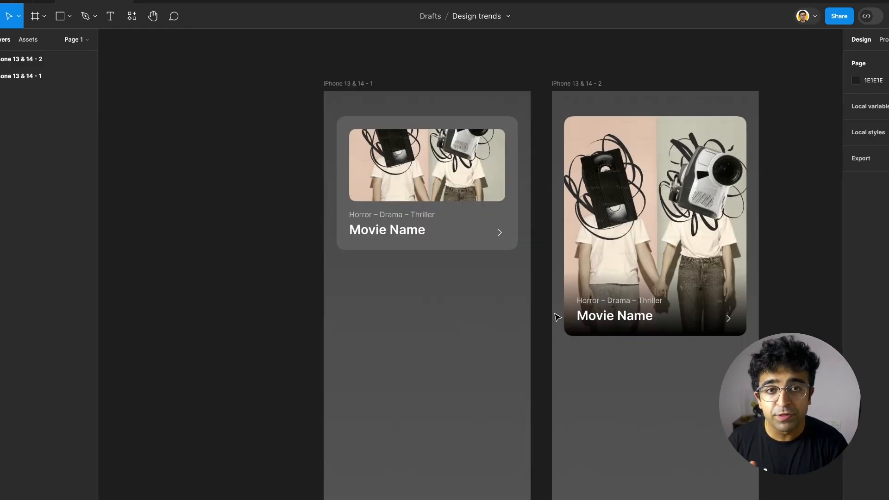
left_click(490, 234)
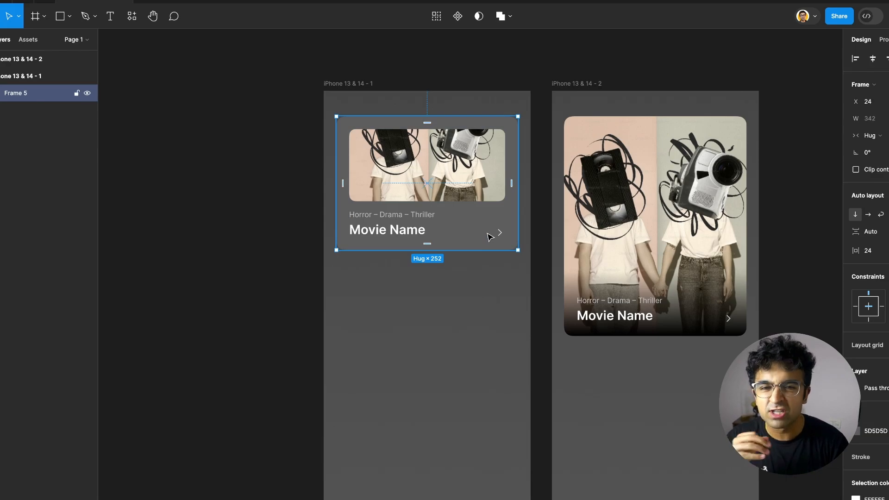
left_click(488, 262)
left_click(723, 209)
scroll(739, 185, "right", 4)
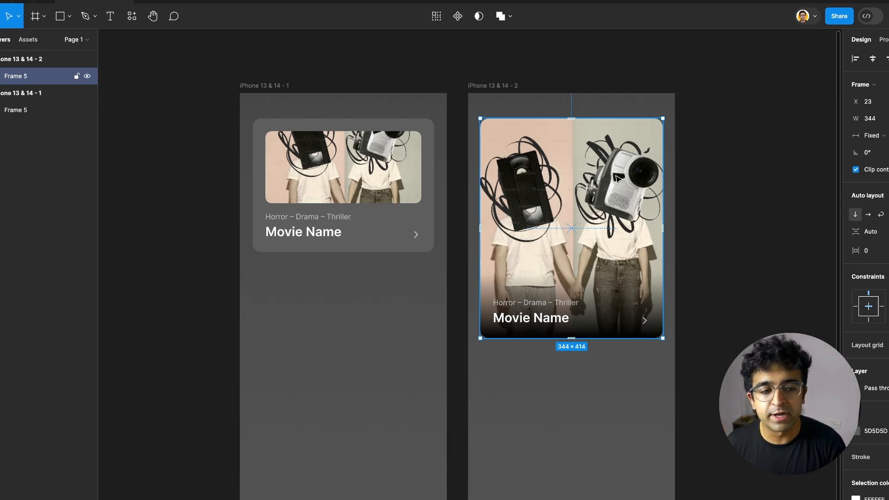
left_click(757, 222)
scroll(757, 222, "left", 2)
left_click(447, 245)
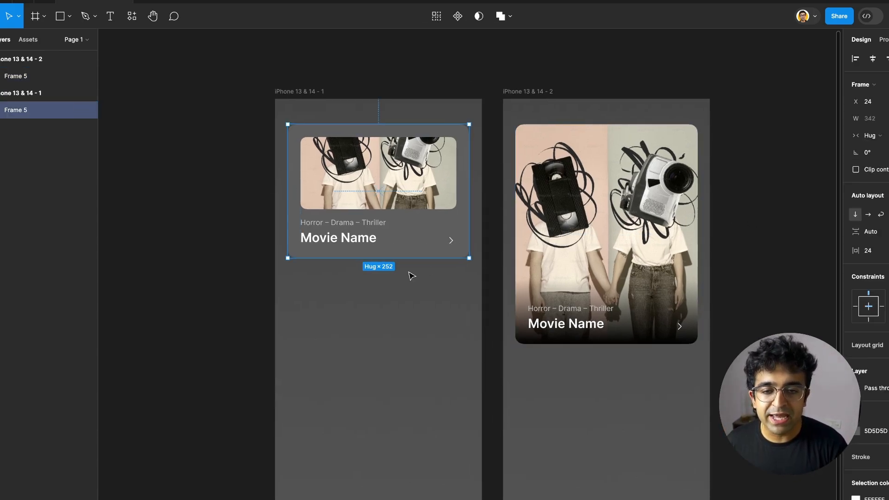
left_click(596, 191)
left_click(677, 72)
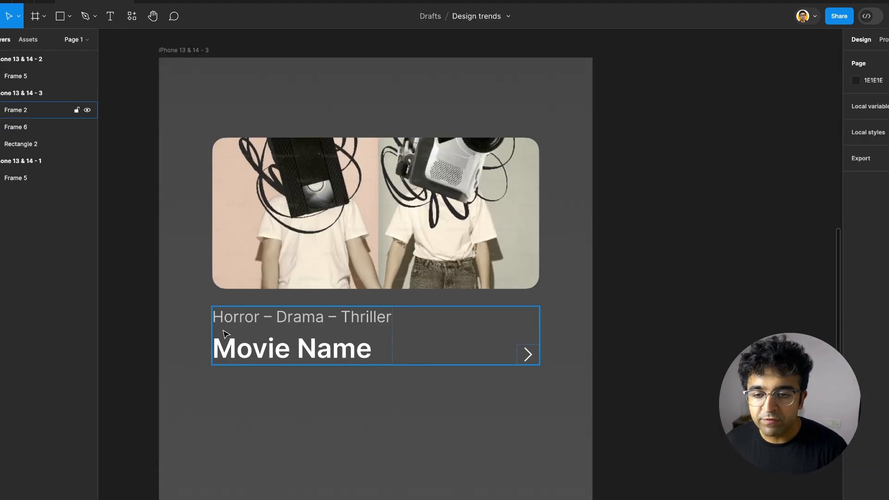
Step: Combine the movie image and the genre and title row into one vertical auto layout frame
left_click(304, 263)
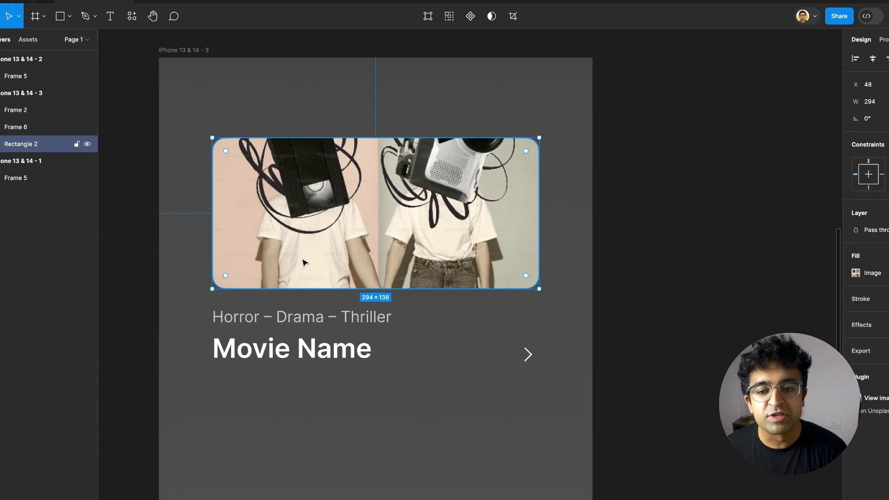
left_click(293, 324)
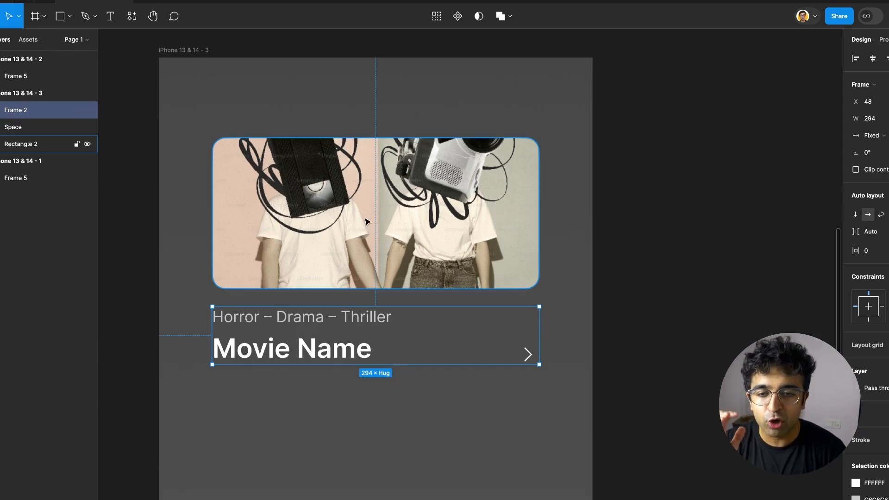
left_click(325, 280)
left_click(334, 325)
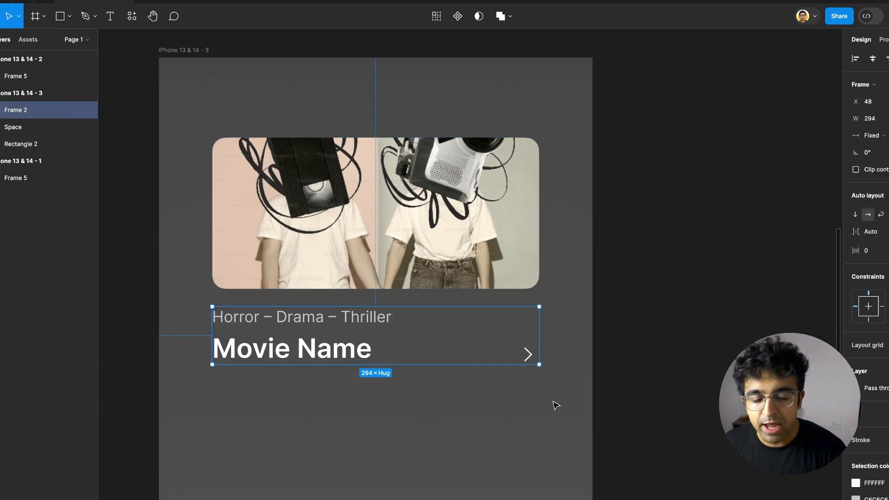
left_click_drag(554, 399, 212, 131)
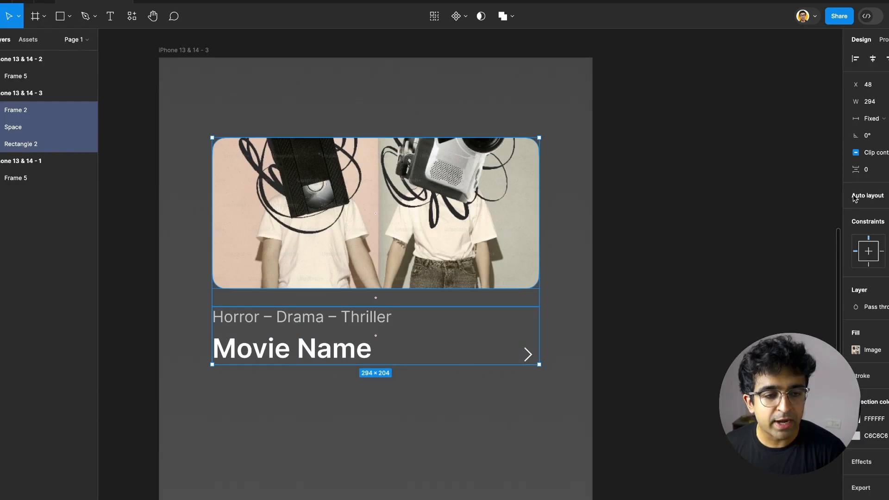
key("shift+a")
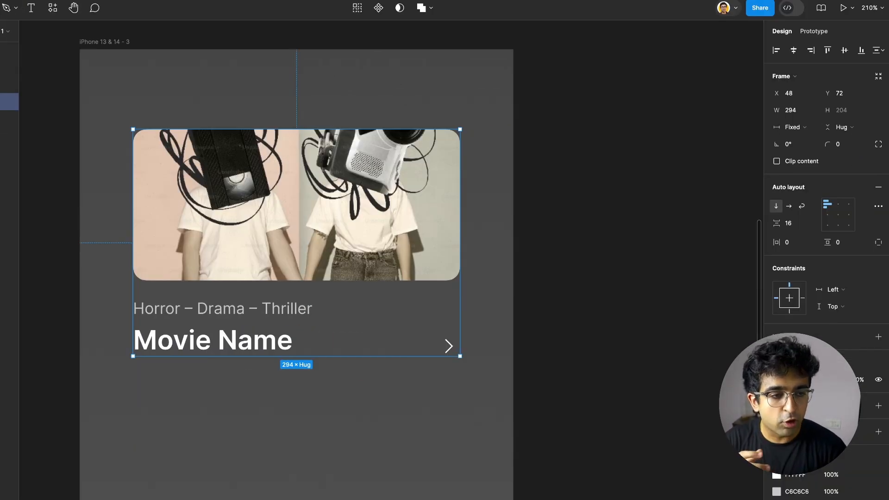
Step: Set the card frame's vertical spacing to Auto and try stretching the frame to a height of about 299
left_click(829, 210)
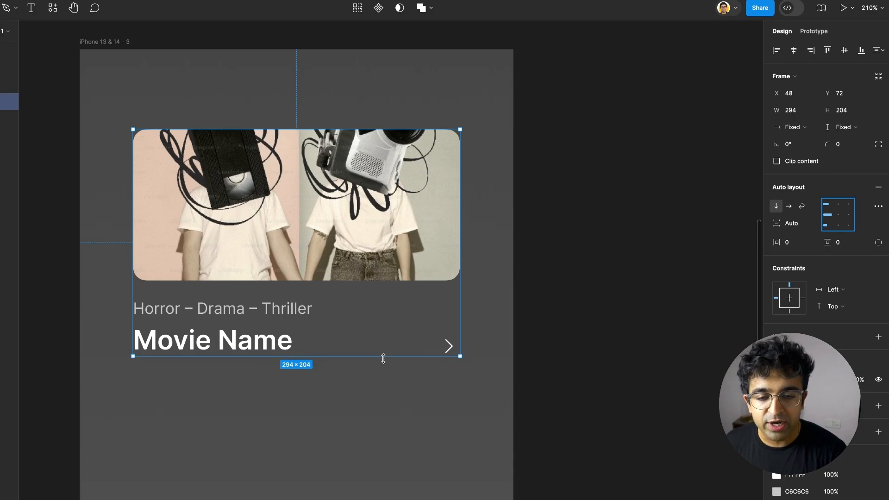
left_click_drag(384, 357, 384, 462)
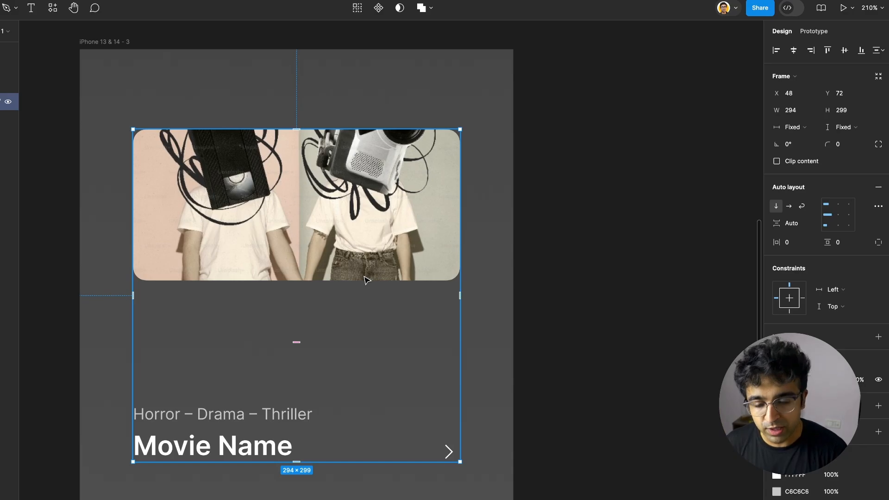
key("ctrl+z")
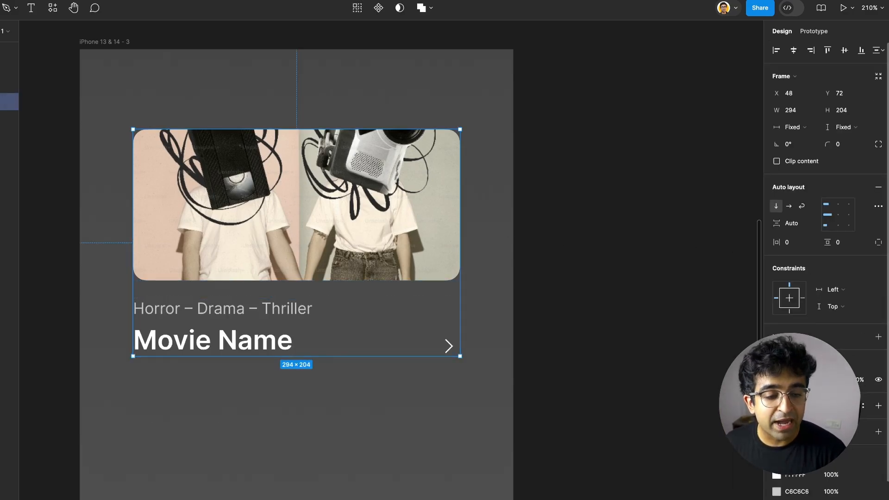
Step: Fill the card frame with grey 5B5B5B, without a stroke, and set its horizontal and vertical padding to 24
left_click(879, 406)
left_click(777, 423)
left_click_drag(694, 319, 593, 344)
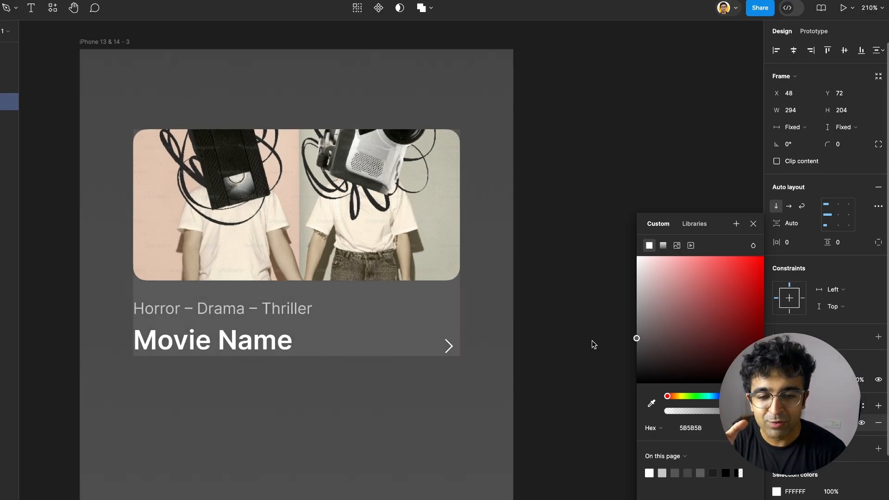
left_click(570, 309)
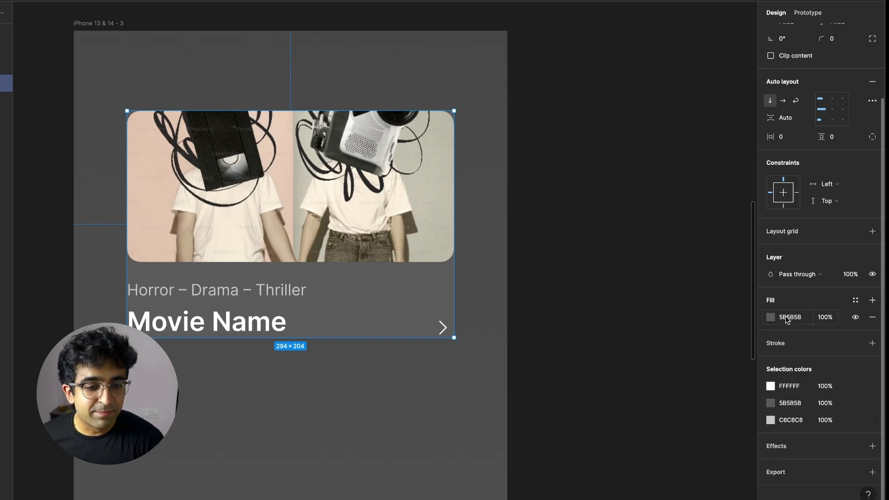
left_click(769, 348)
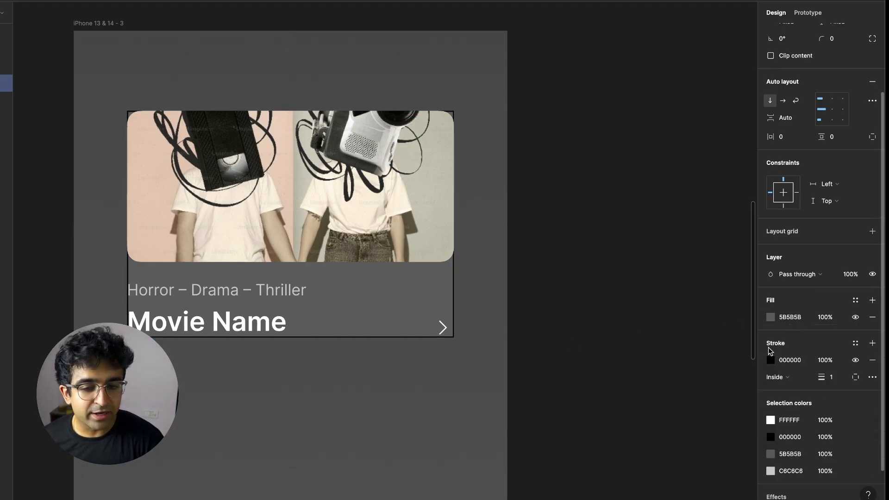
left_click(872, 359)
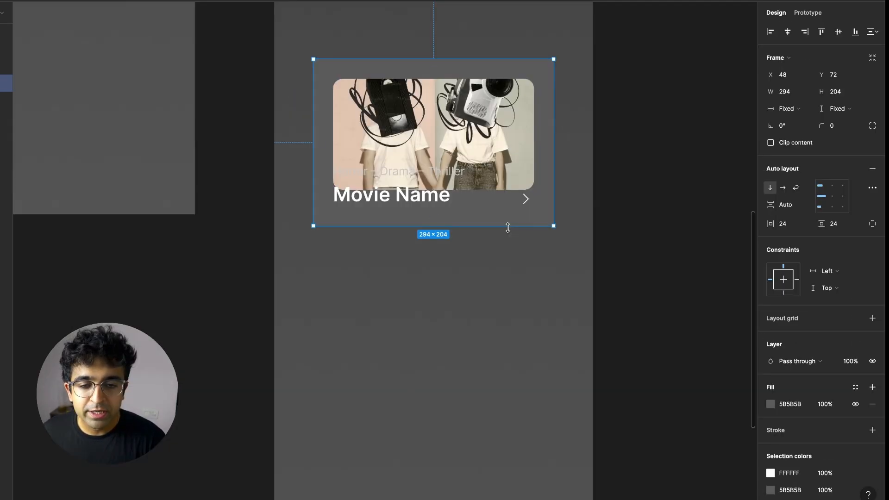
Step: Stretch the card frame to a height of about 349 and inspect the Auto gap between image and text
left_click_drag(509, 254, 509, 344)
left_click(622, 251)
scroll(622, 251, "up", 2)
left_click(524, 227)
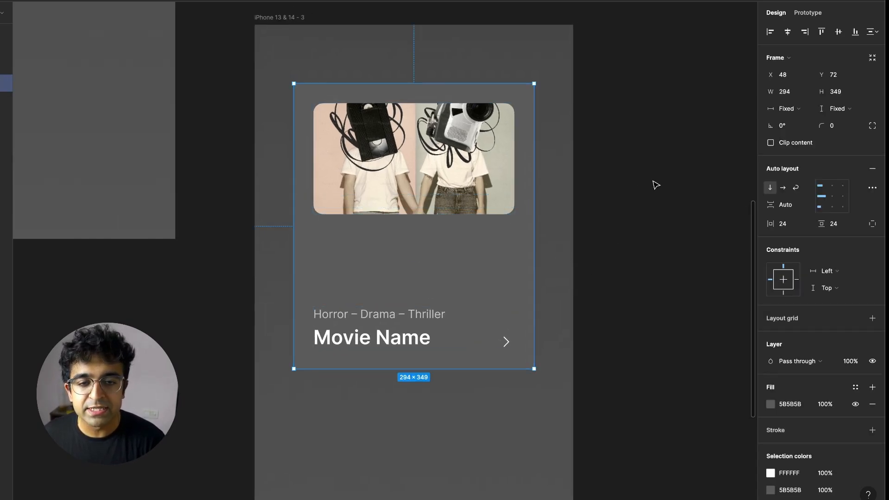
left_click(411, 263)
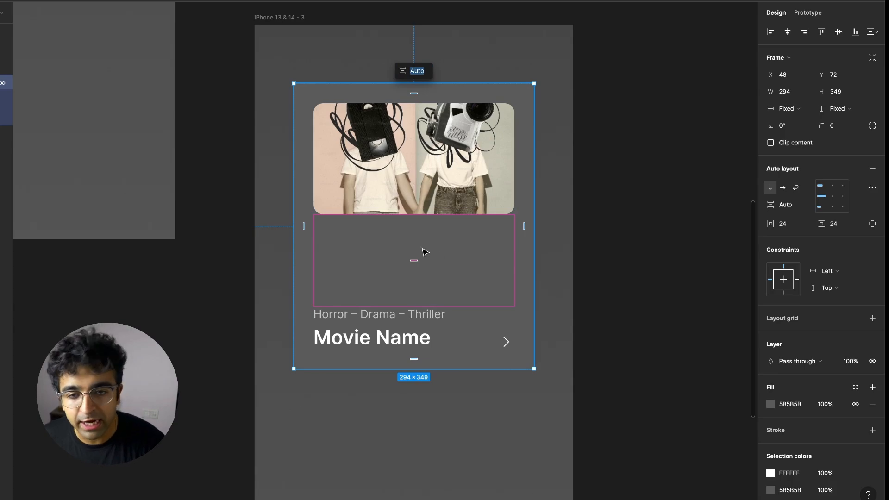
left_click(569, 226)
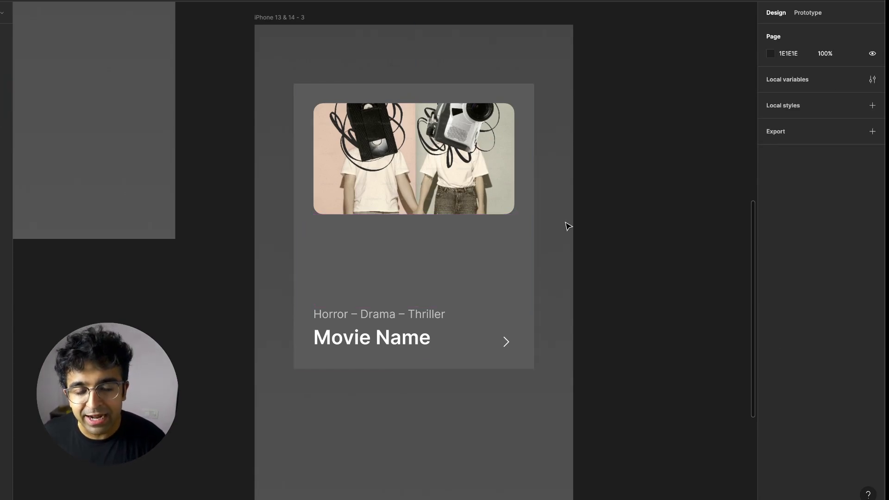
Step: Give the card frame a corner radius of 16 with 60% corner smoothing
scroll(579, 330, "down", 1)
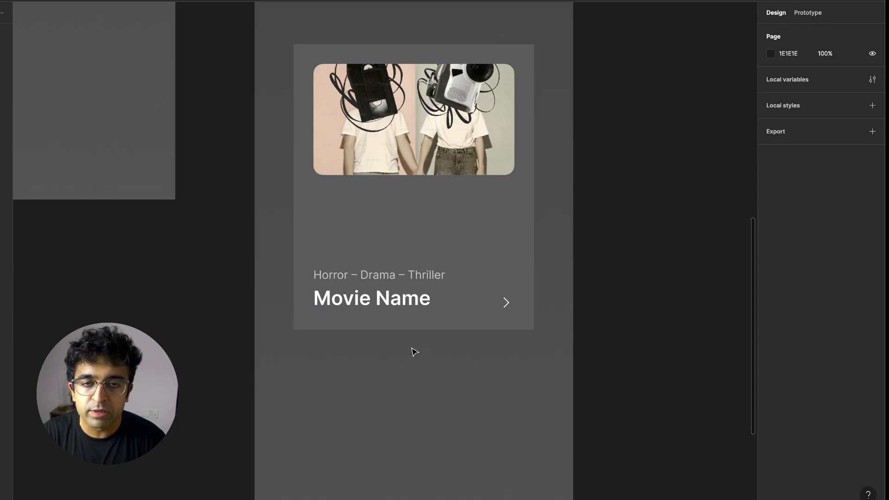
left_click(465, 242)
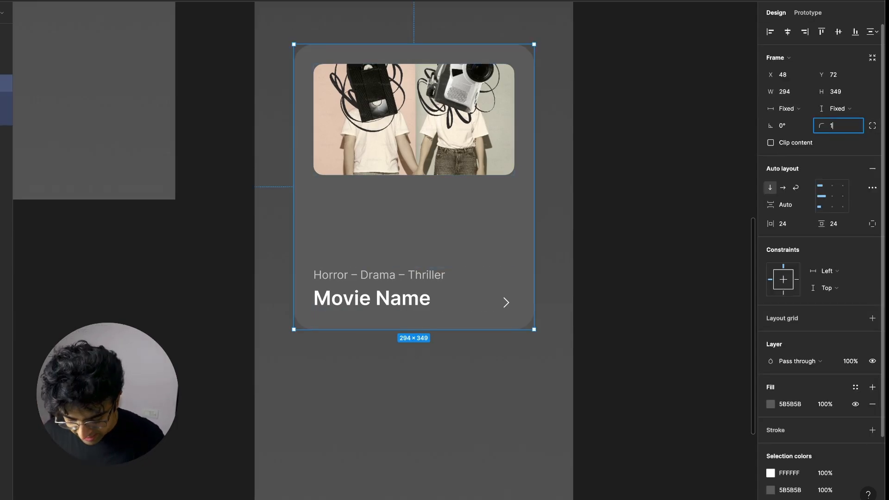
left_click(872, 127)
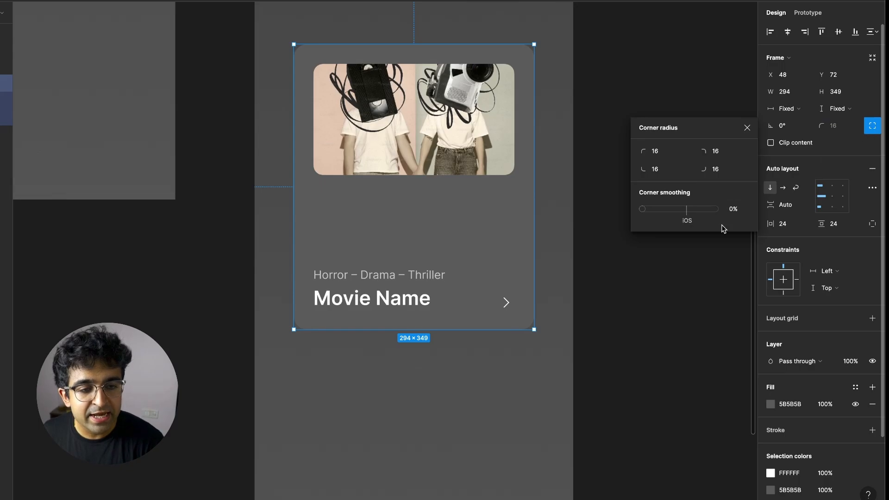
type("60")
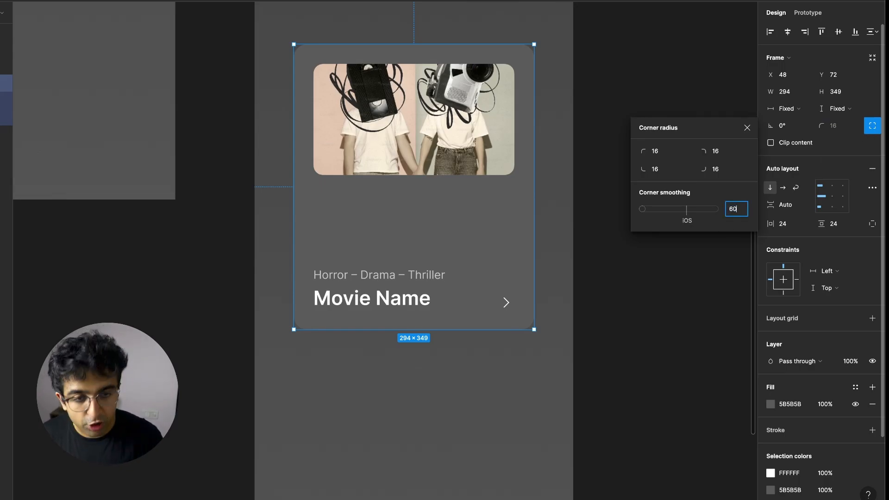
key("Return")
left_click(629, 397)
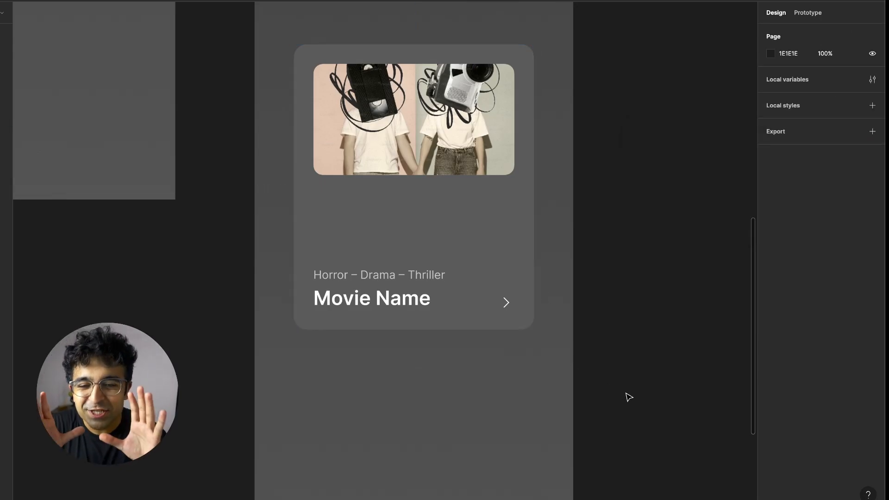
Step: Stretch the movie image downward inside the card until it ends just above the genre text
scroll(629, 397, "up", 2)
left_click(397, 266)
key("Escape")
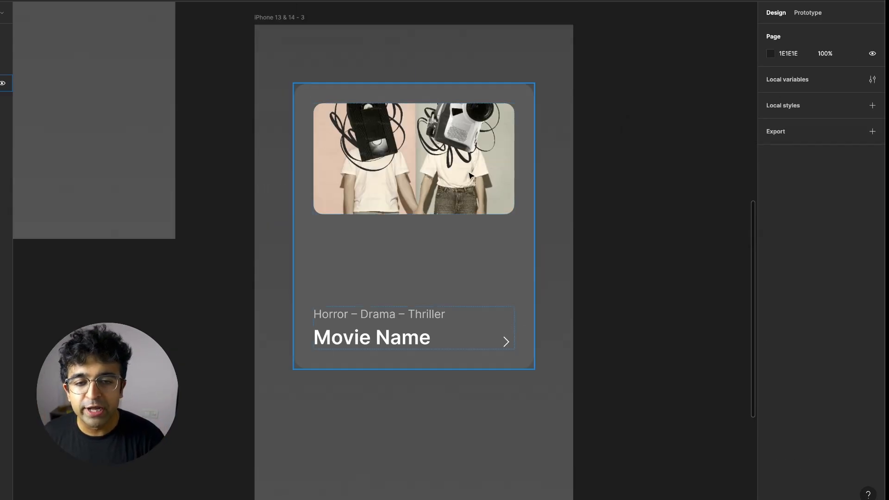
double_click(410, 135)
left_click_drag(435, 215, 439, 295)
left_click(589, 267)
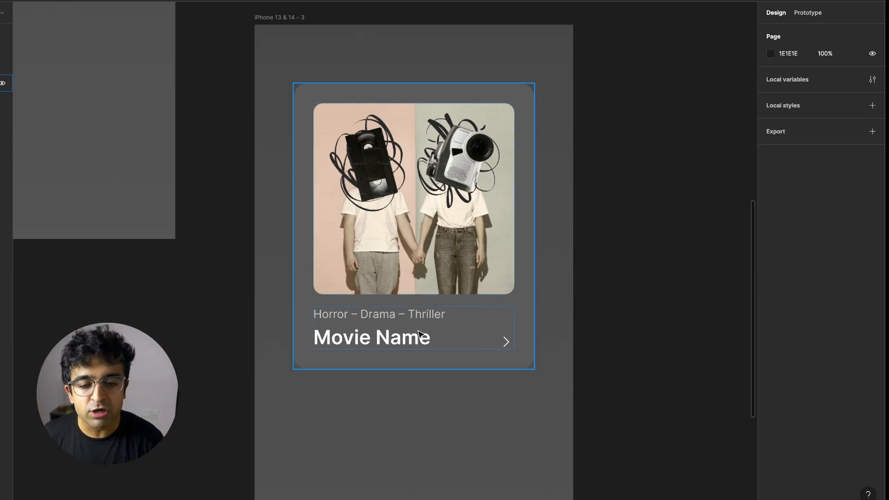
Step: Set the card frame's horizontal and vertical padding to 0
left_click(441, 238)
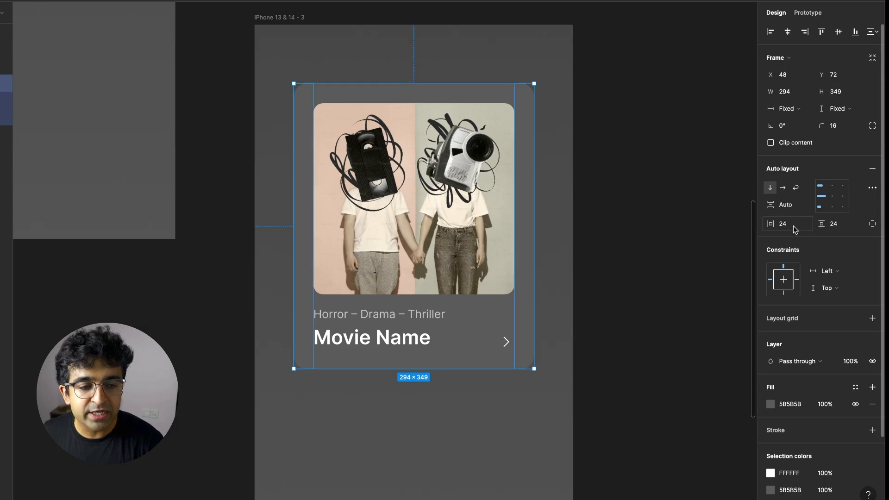
left_click(810, 226)
type("0")
key("Tab")
type("0")
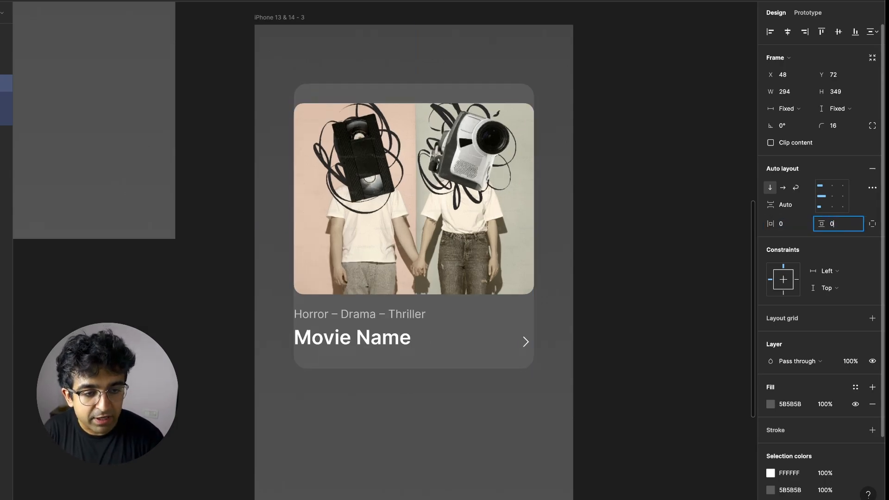
key("Return")
Step: Pad the genre and title row by 24 horizontally and vertically, and stretch the image over the card's full height
double_click(406, 341)
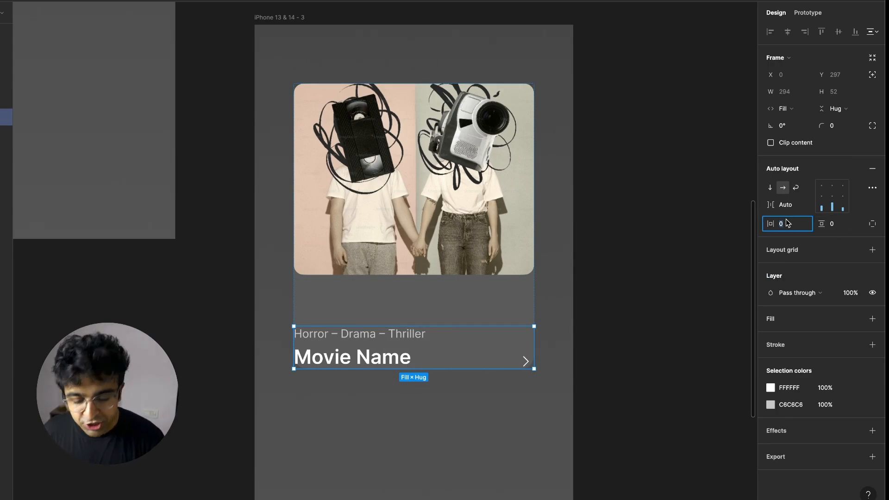
type("24")
key("Return")
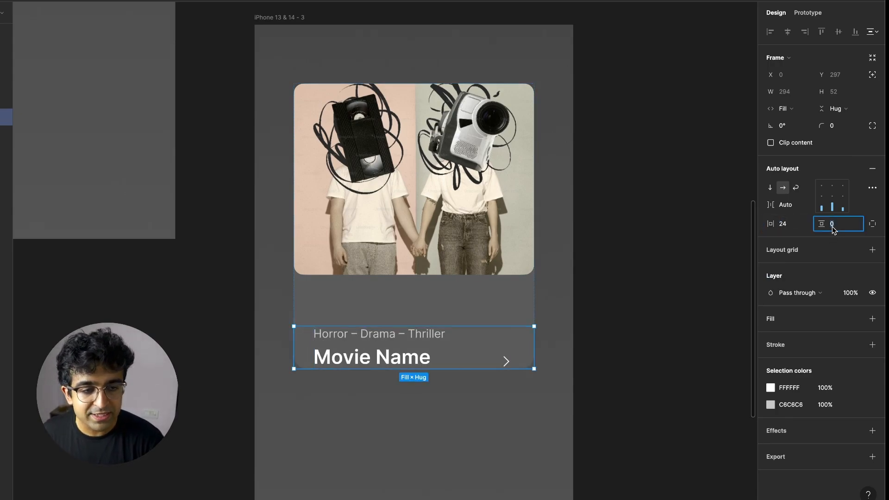
left_click(499, 283)
left_click_drag(500, 286, 502, 368)
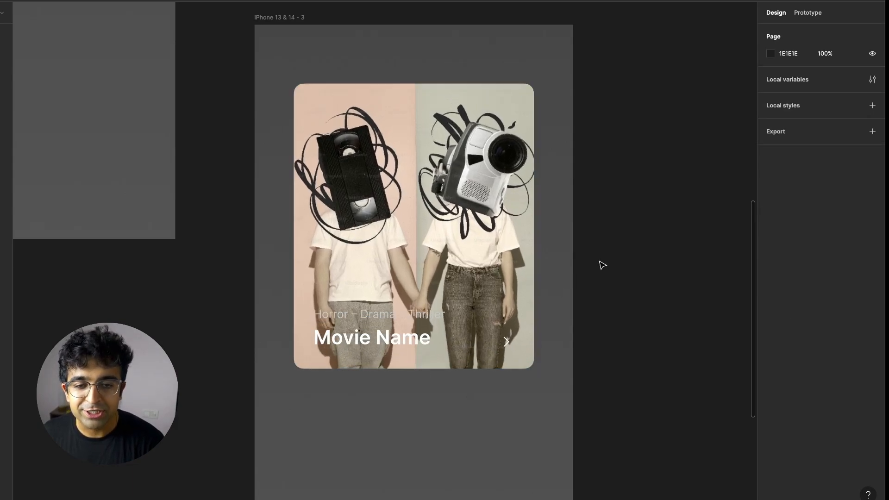
Step: Fill the genre and title row with a linear gradient from 0B0B0B at 0% opacity to 080808 at 100% opacity
left_click(393, 333)
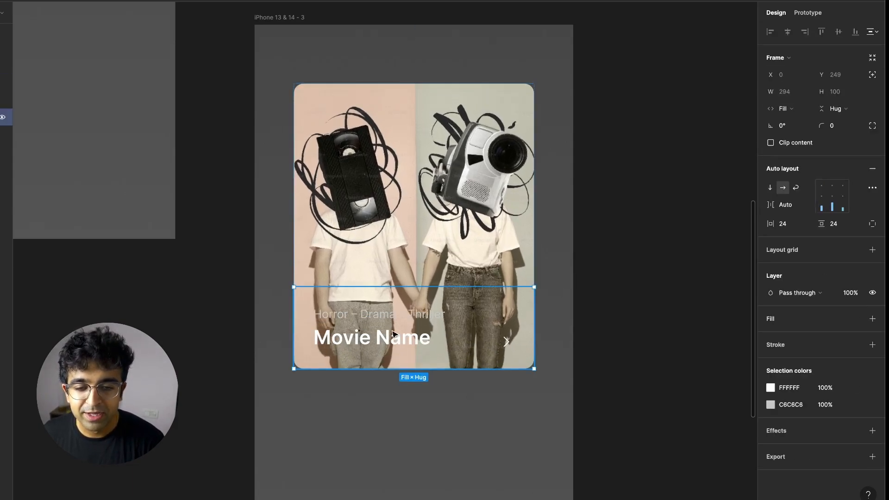
left_click(771, 324)
left_click(769, 335)
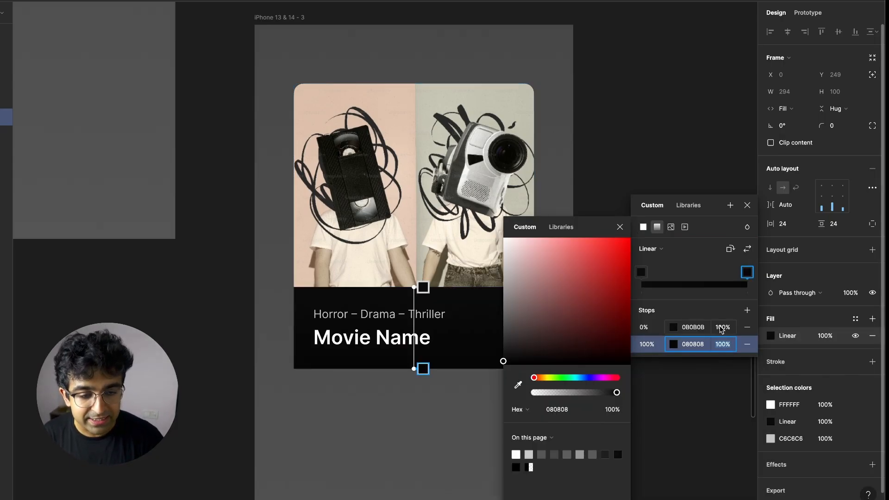
key("Return")
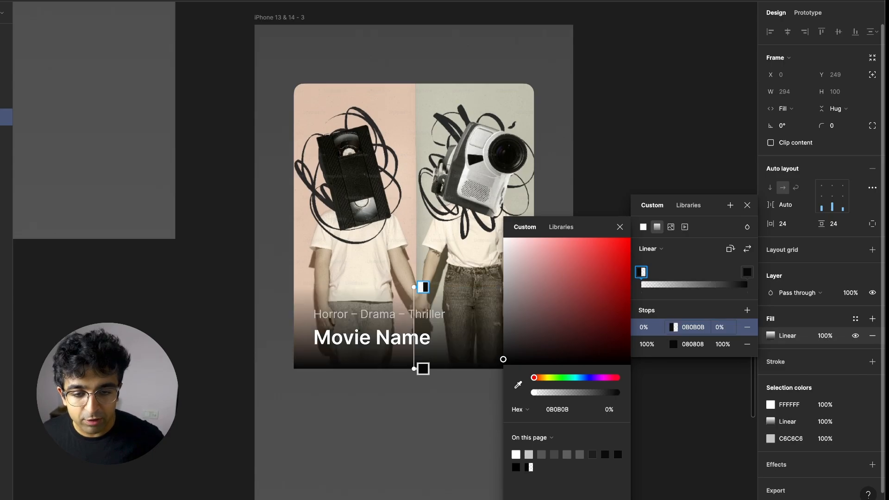
key("Escape")
key("Escape")
Step: Clip the content of the movie card frame so the gradient follows its rounded corners
key("Escape")
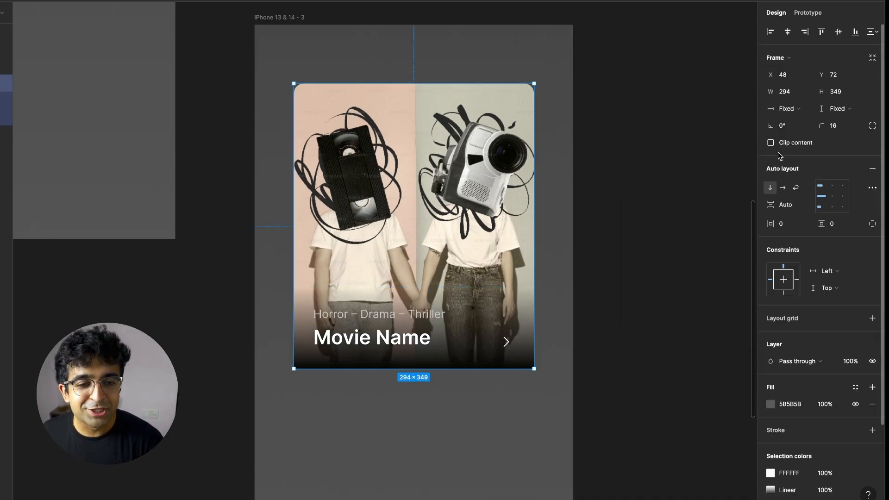
left_click(709, 265)
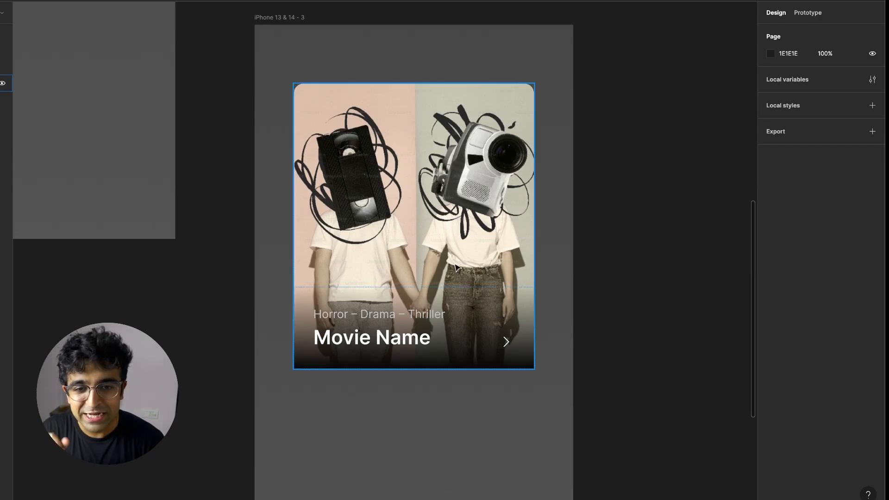
left_click(671, 199)
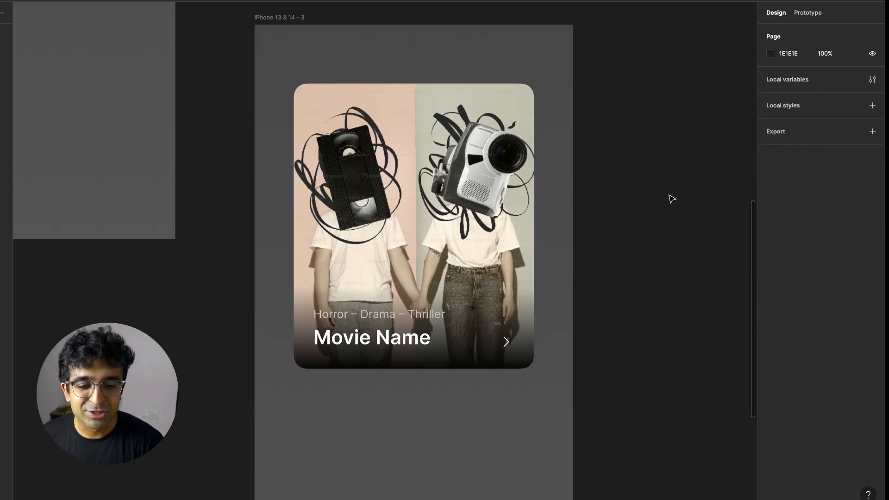
Step: Widen the movie card on both sides, leaving only narrow margins inside the phone frame
left_click(533, 228)
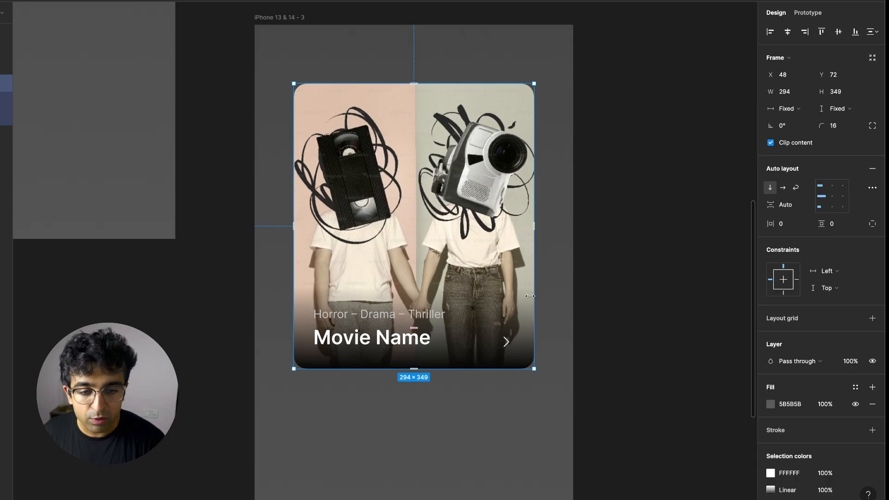
left_click_drag(540, 298, 563, 299)
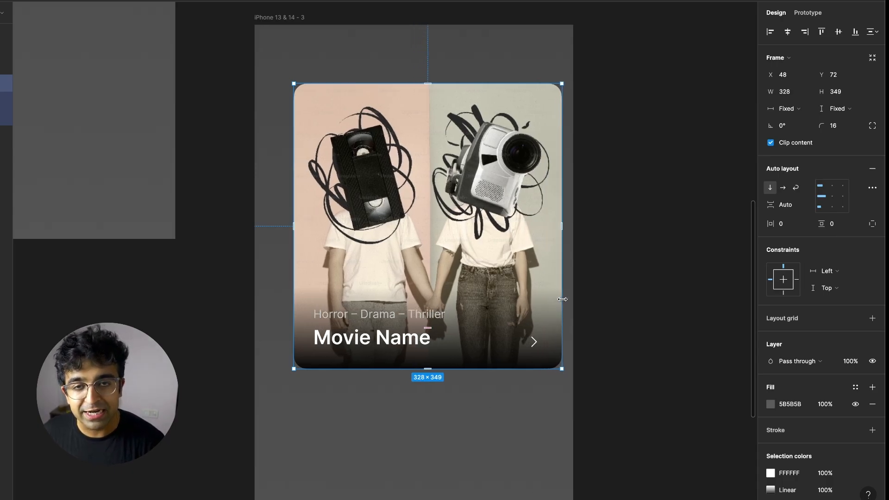
left_click_drag(292, 282, 280, 280)
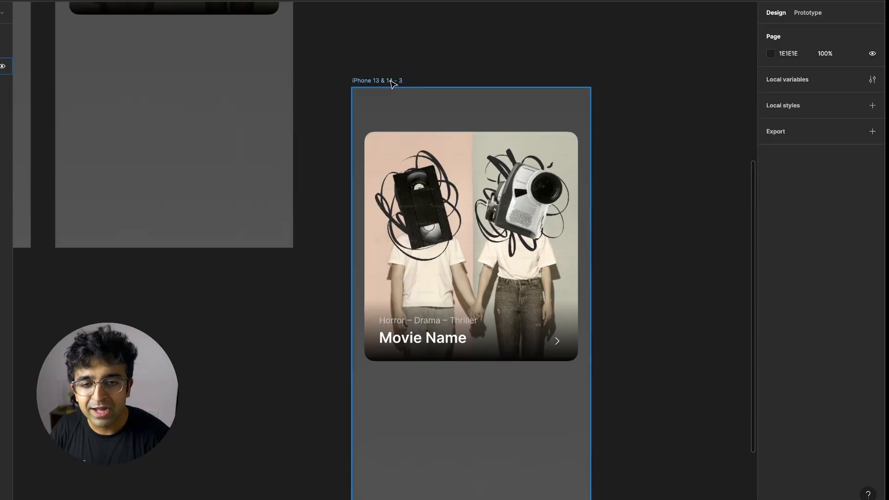
Step: Compare the small-image movie card with the full-image card in the first two phone frames
scroll(496, 304, "down", 5)
scroll(496, 305, "down", 5)
scroll(463, 304, "left", 3)
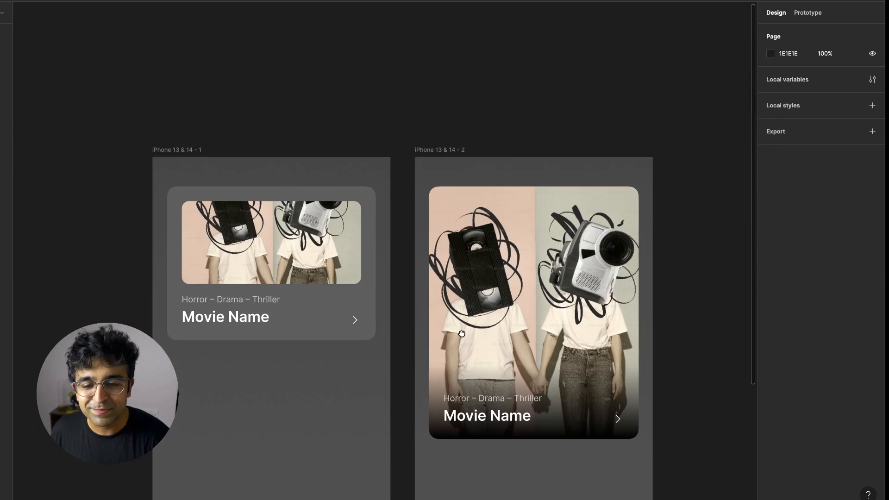
scroll(426, 303, "down", 2)
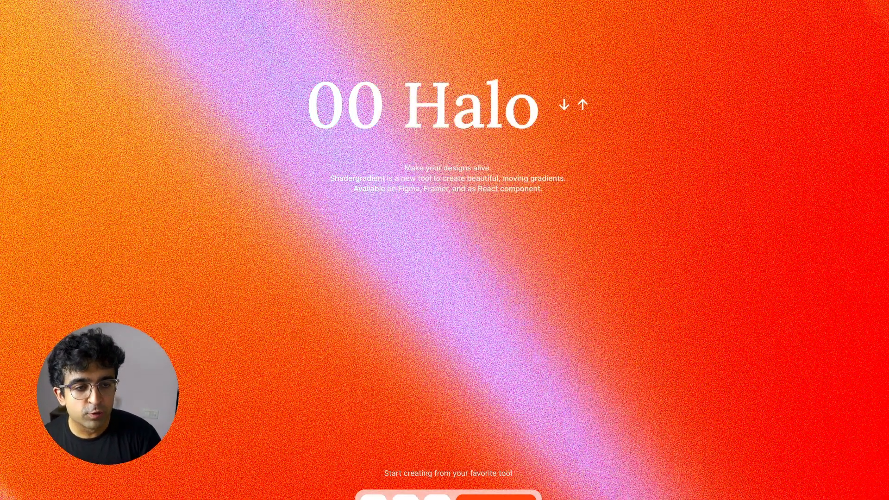
Step: Switch to the ShaderGradient website and look through its moving gradients down to the Framer components section
scroll(445, 250, "up", 1)
scroll(482, 257, "down", 2)
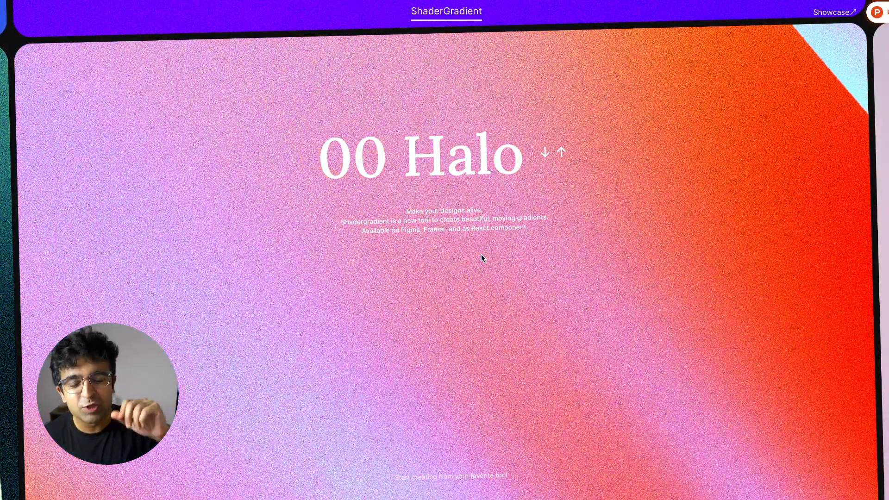
scroll(482, 258, "down", 3)
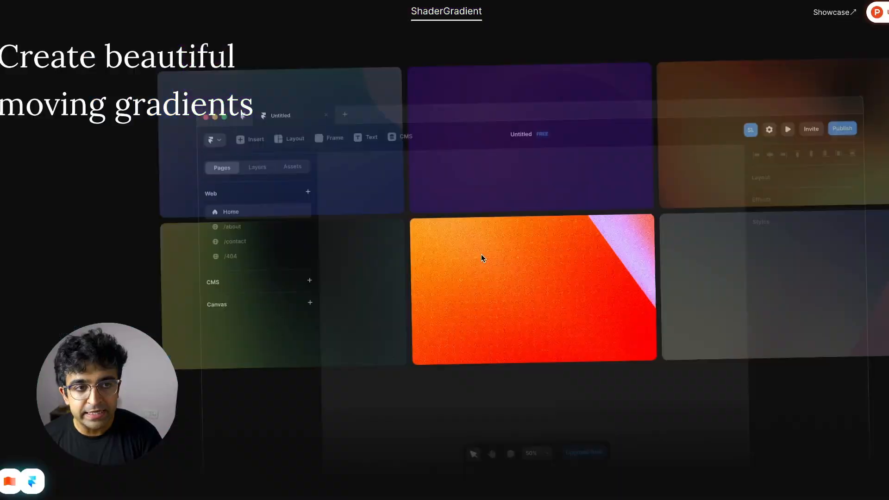
scroll(482, 258, "down", 5)
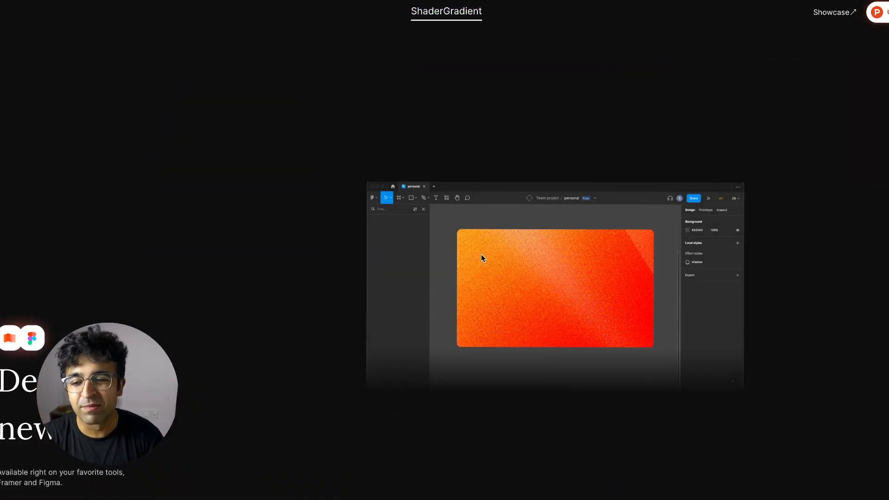
scroll(482, 258, "down", 4)
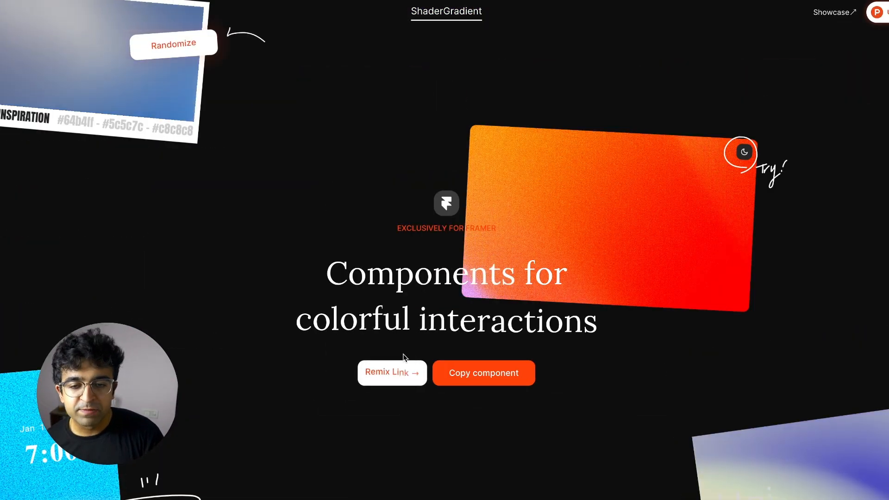
Step: Open the ShaderGradient remix in Framer and show the gradient's Shape settings
left_click(406, 380)
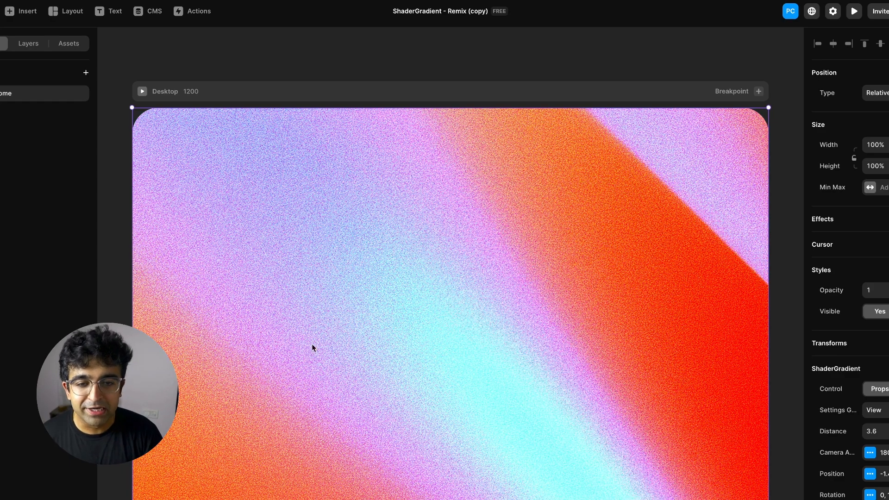
scroll(879, 412, "down", 1)
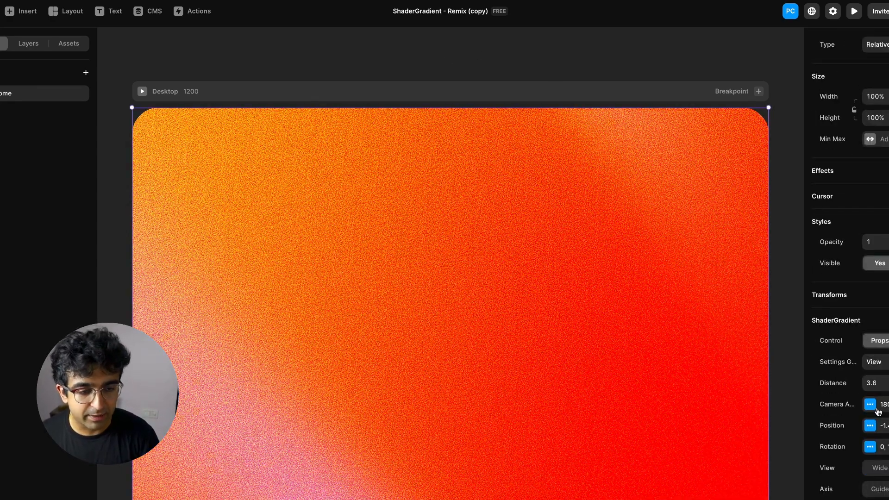
left_click(876, 362)
left_click(878, 357)
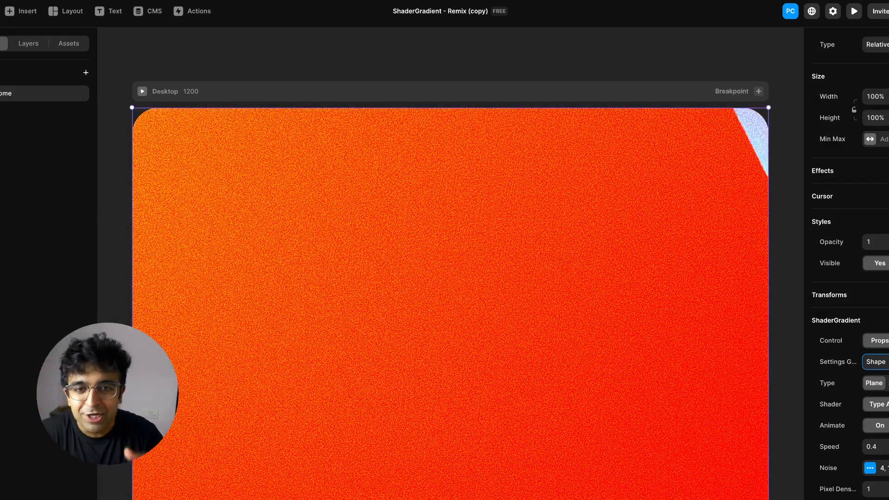
Step: In the ShaderGradient's Colors settings, set Color 1 to black #000000
left_click(876, 362)
left_click(872, 392)
left_click(873, 393)
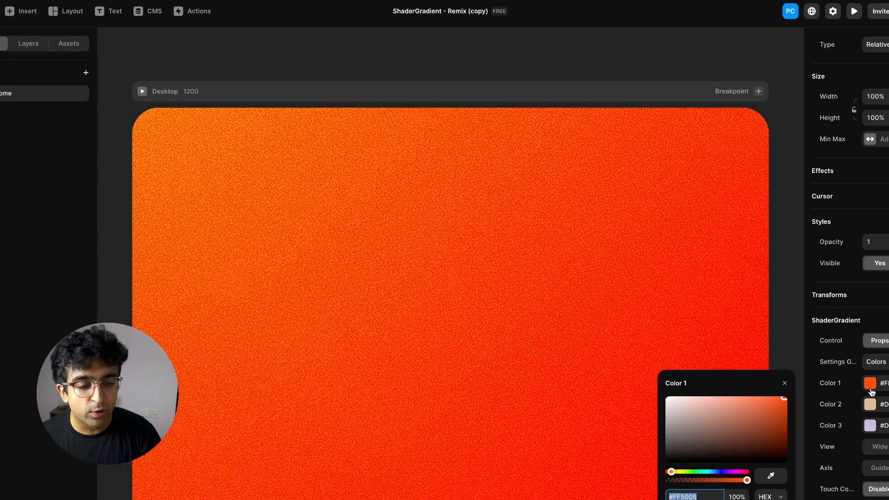
left_click_drag(716, 451, 655, 476)
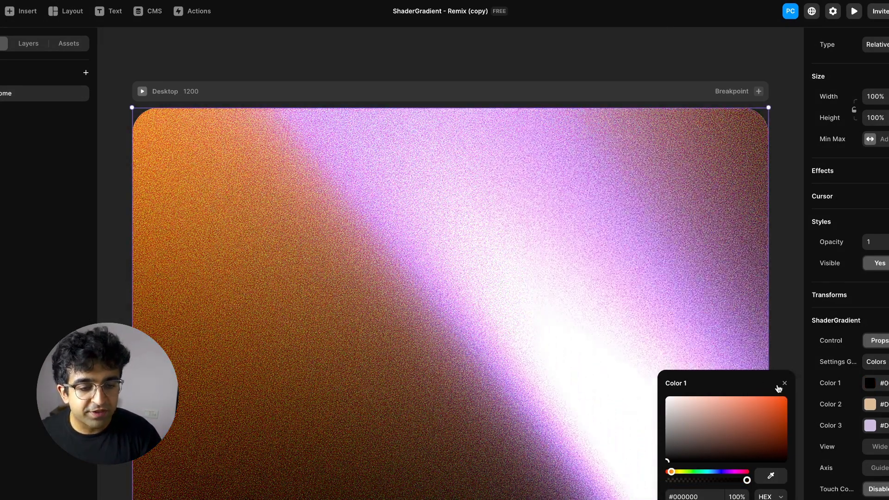
left_click(842, 411)
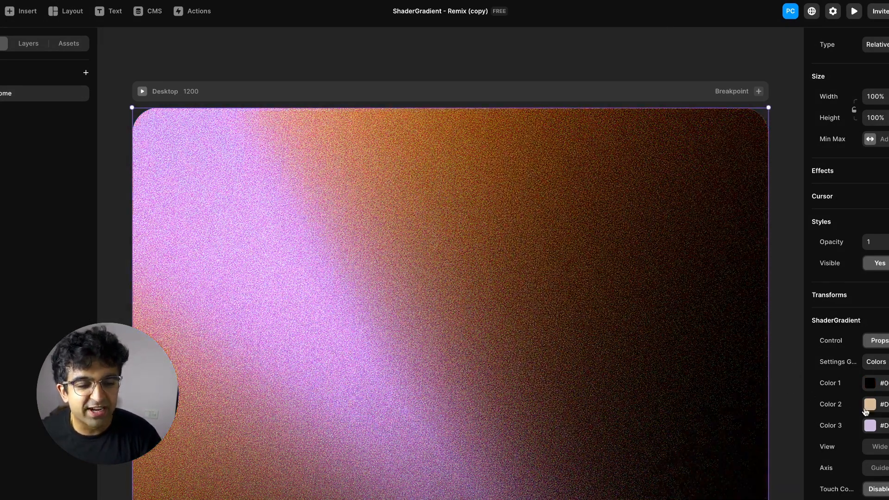
Step: Set the ShaderGradient's Color 2 to light grey #E3E3E3
left_click(868, 411)
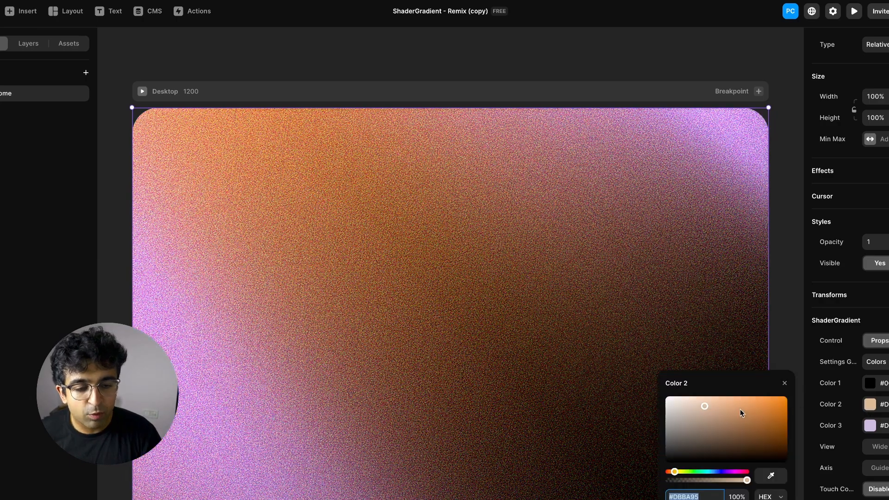
left_click_drag(740, 410, 638, 389)
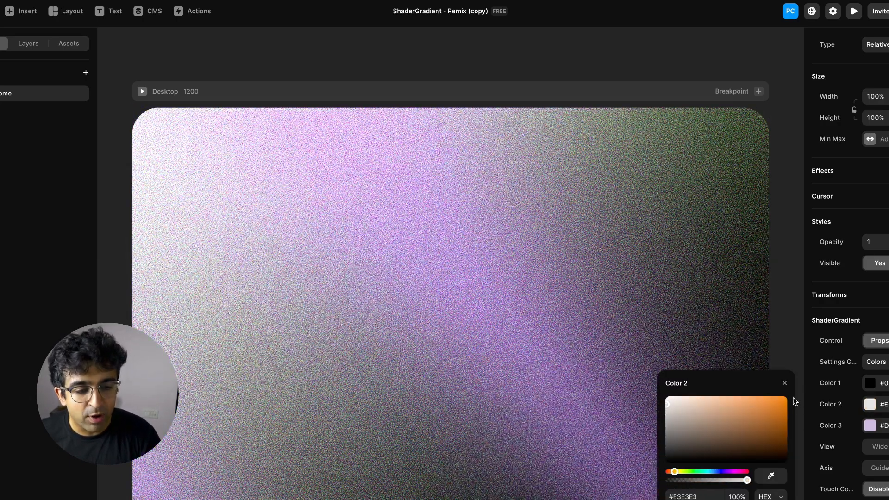
left_click(781, 163)
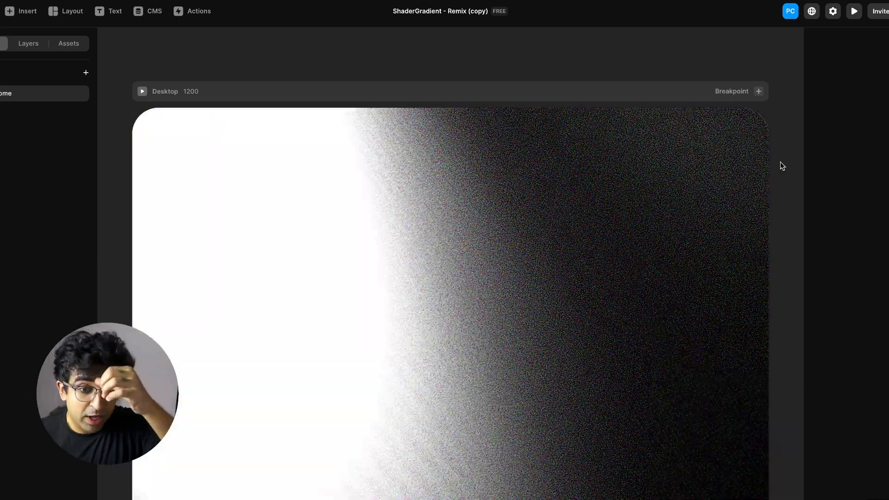
Step: In the ShaderGradient's Effects settings, raise the brightness to 0.6
left_click(586, 175)
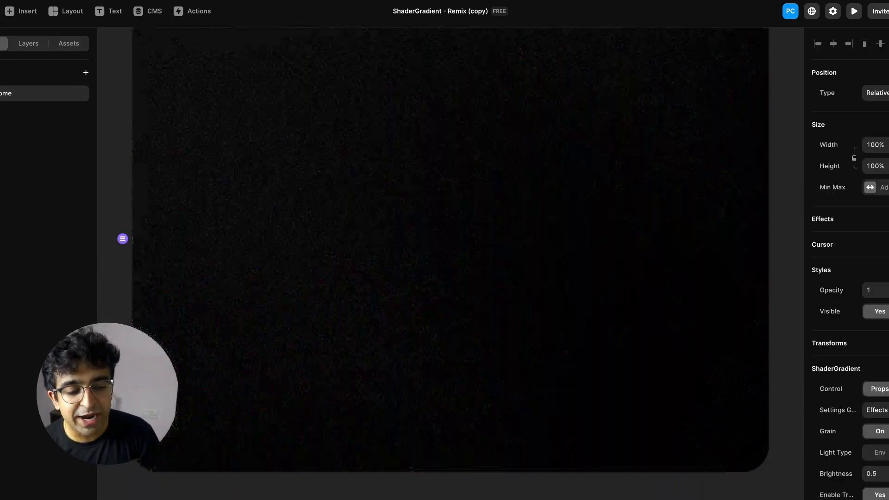
left_click(888, 474)
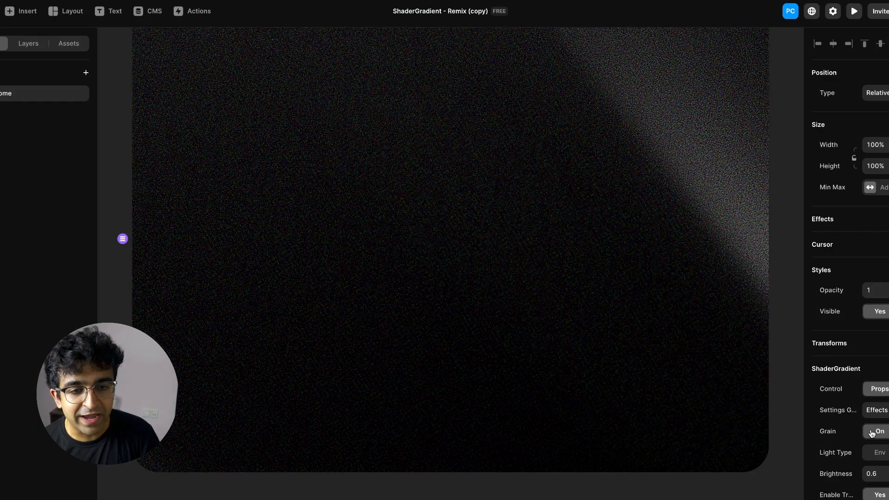
scroll(702, 383, "up", 2)
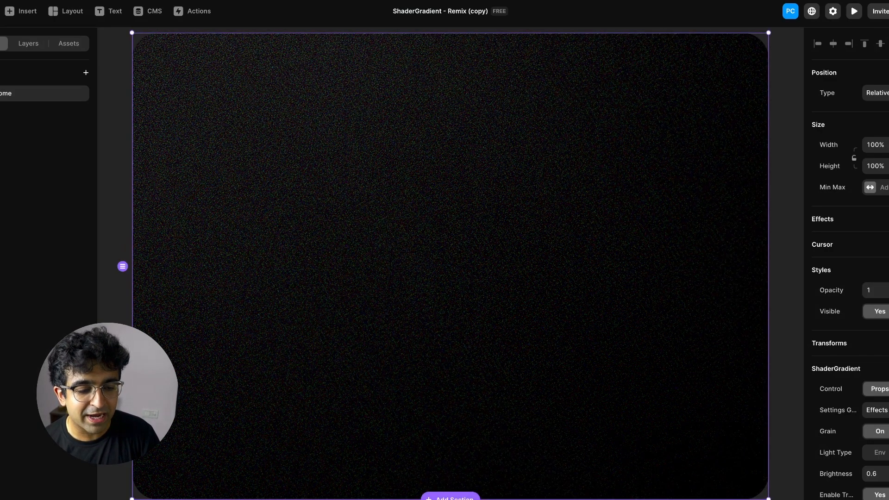
left_click_drag(883, 474, 888, 474)
Step: Open Webflow's Scroll Animation showcase from the web search results for "scroll animations" and look over its most liked sites
scroll(880, 417, "down", 2)
scroll(668, 413, "up", 1)
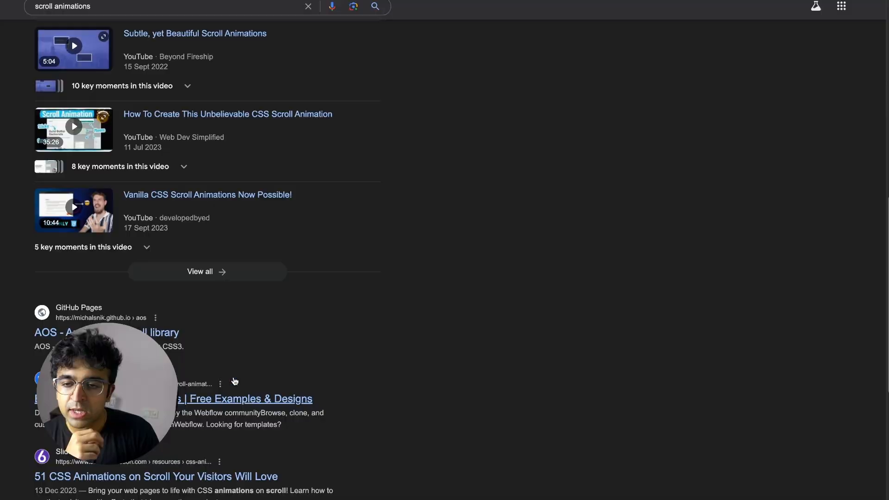
left_click(234, 381)
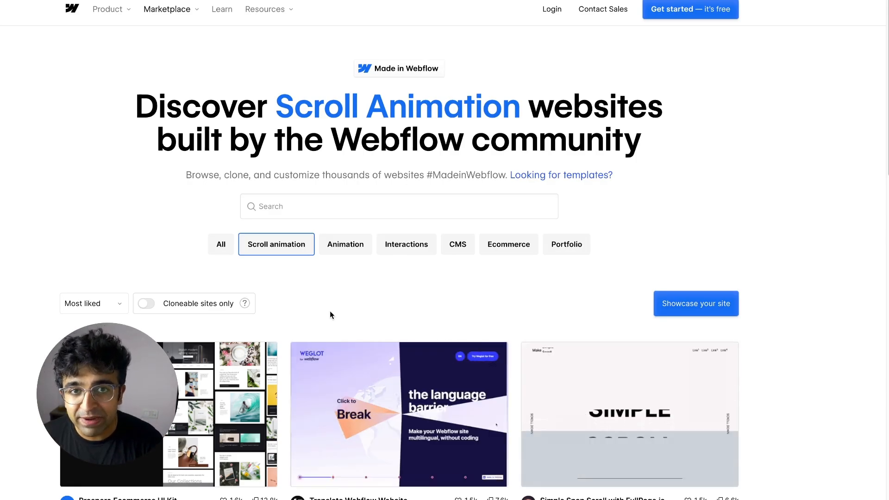
scroll(330, 315, "down", 1)
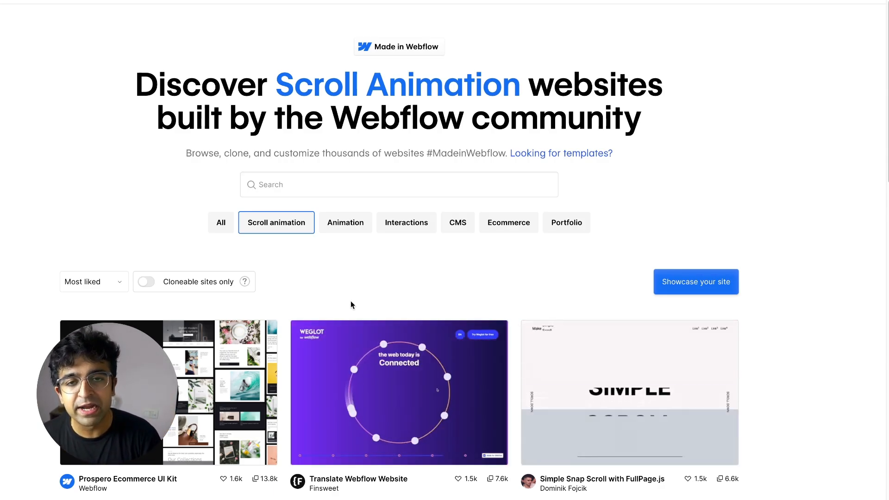
scroll(351, 303, "down", 1)
Step: Open the Translate Webflow Website example and examine how its preview animates while scrolling
left_click(400, 389)
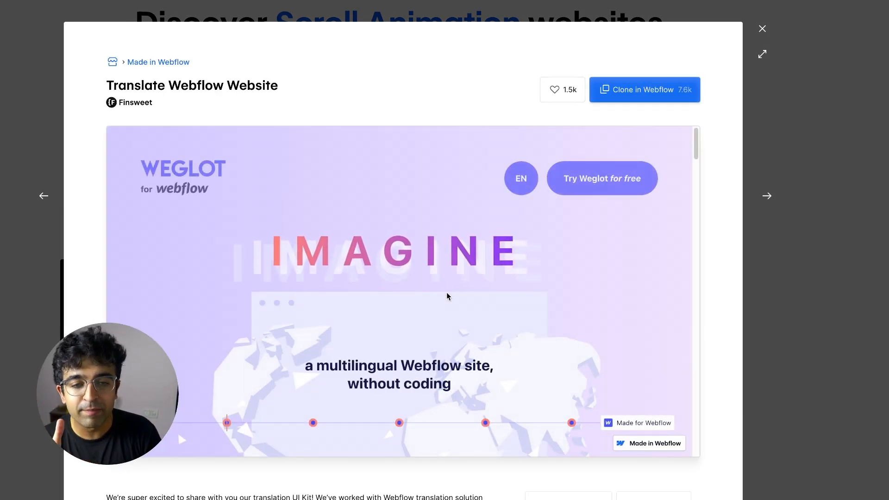
scroll(448, 296, "down", 5)
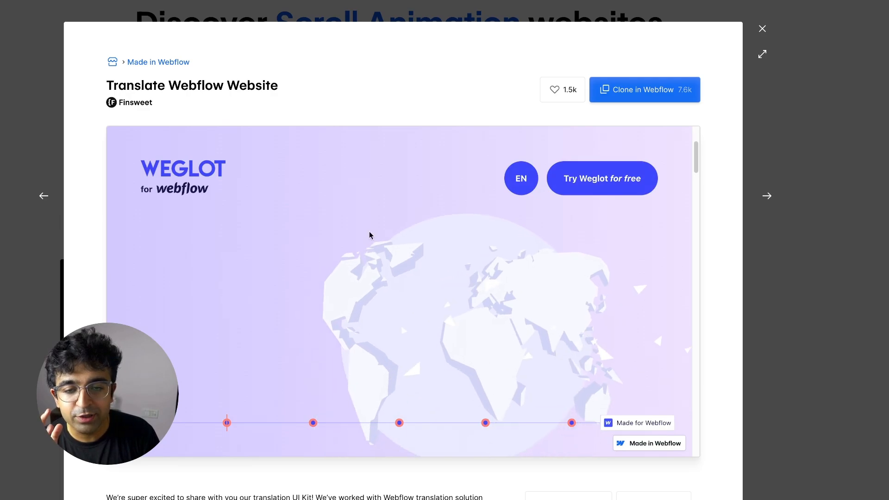
scroll(383, 329, "down", 2)
scroll(382, 329, "down", 2)
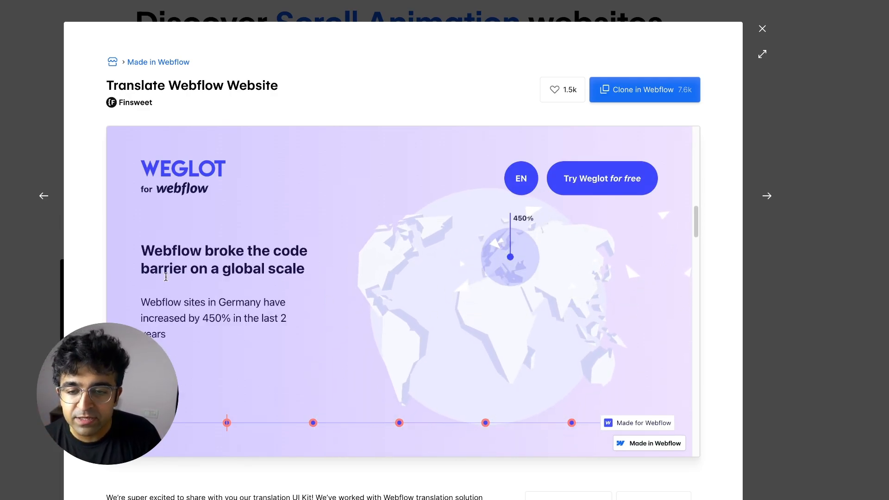
scroll(166, 277, "down", 5)
scroll(166, 276, "down", 5)
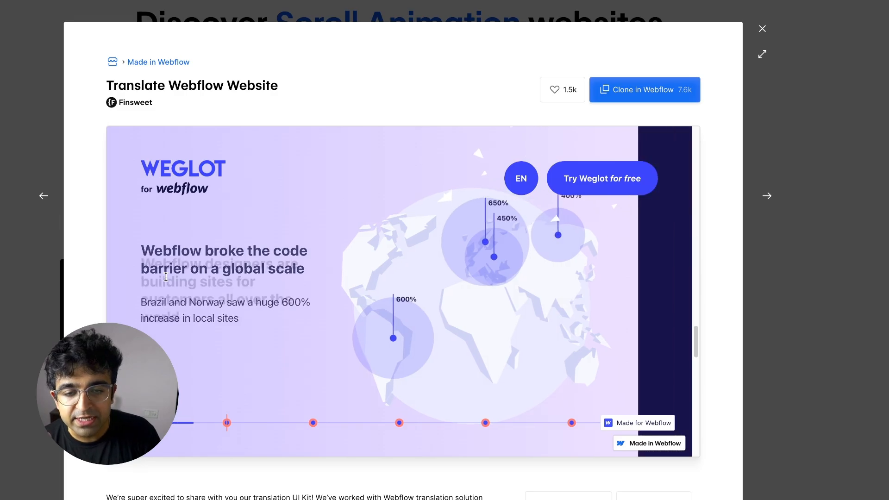
scroll(166, 277, "down", 10)
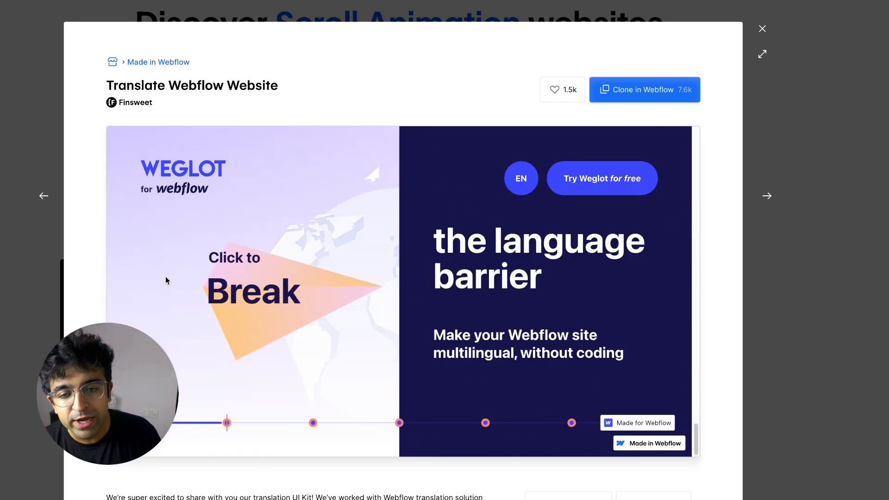
Step: Review the Translate Webflow Website preview's animations in reverse back to its opening screen, and close the example
scroll(541, 365, "up", 10)
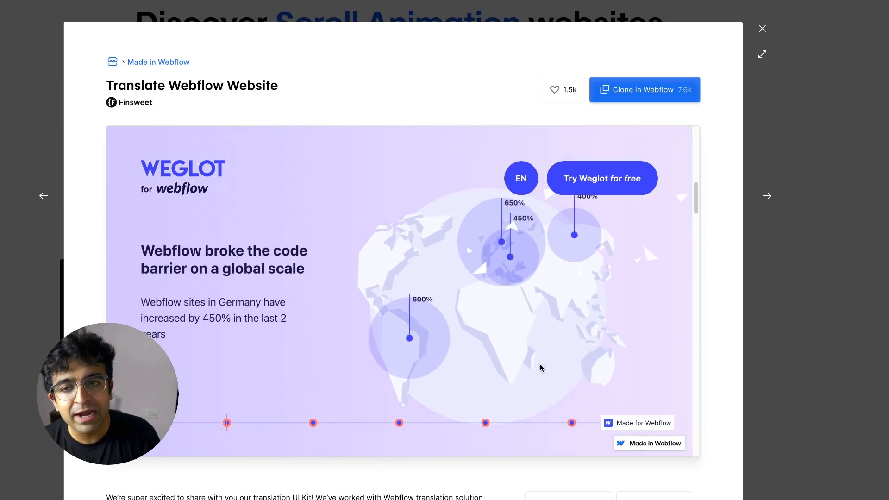
scroll(540, 366, "up", 6)
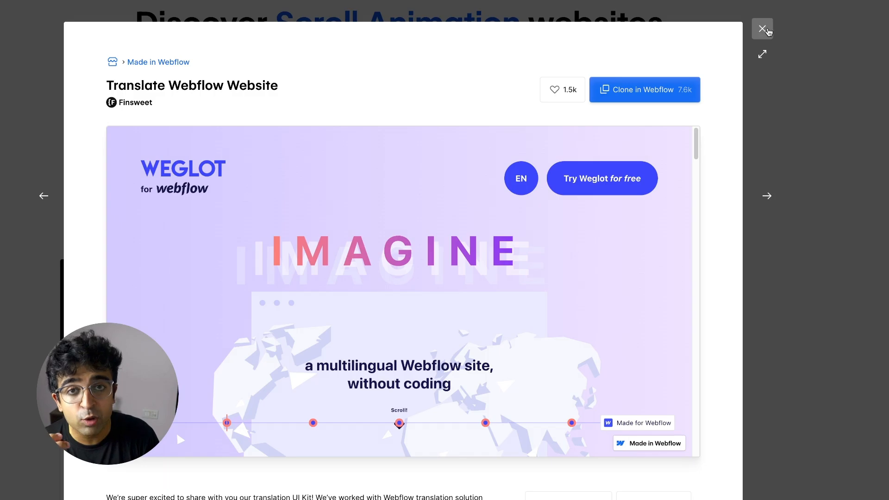
left_click(764, 30)
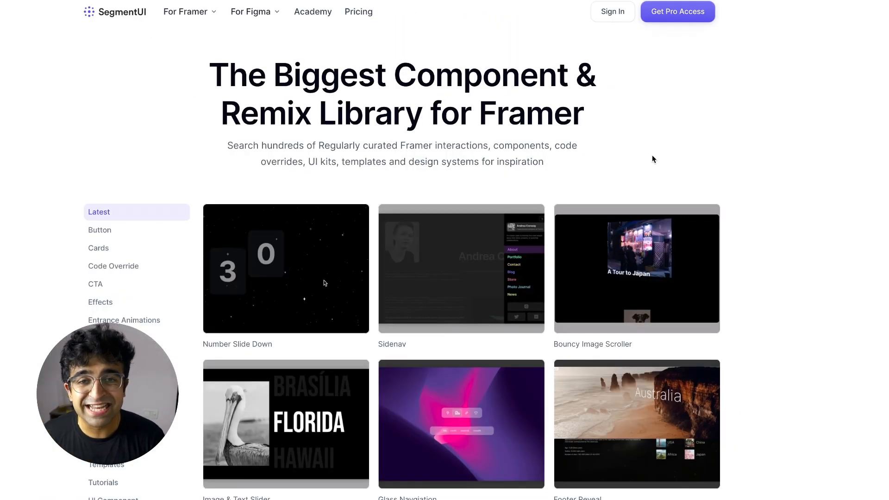
Step: On SegmentUI, open Bouncy Image Scroller from the Scrolling Animations category and examine how its photos move while scrolling in both directions
scroll(653, 159, "down", 1)
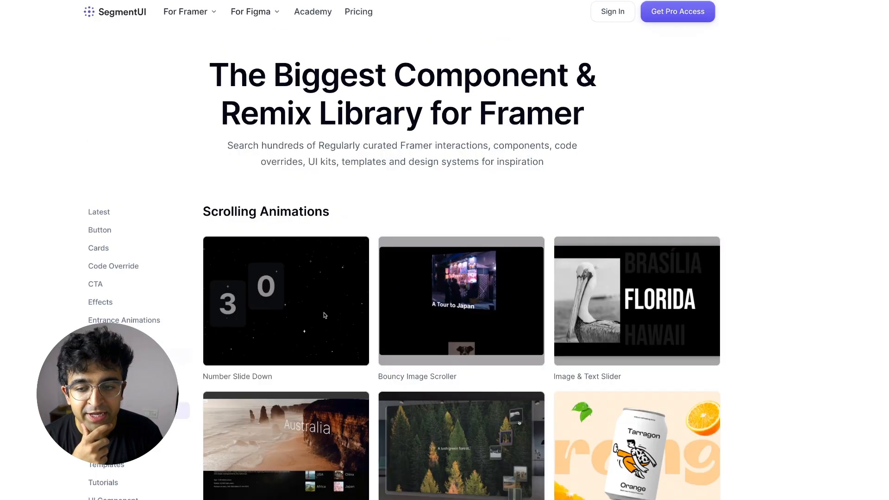
scroll(398, 347, "down", 2)
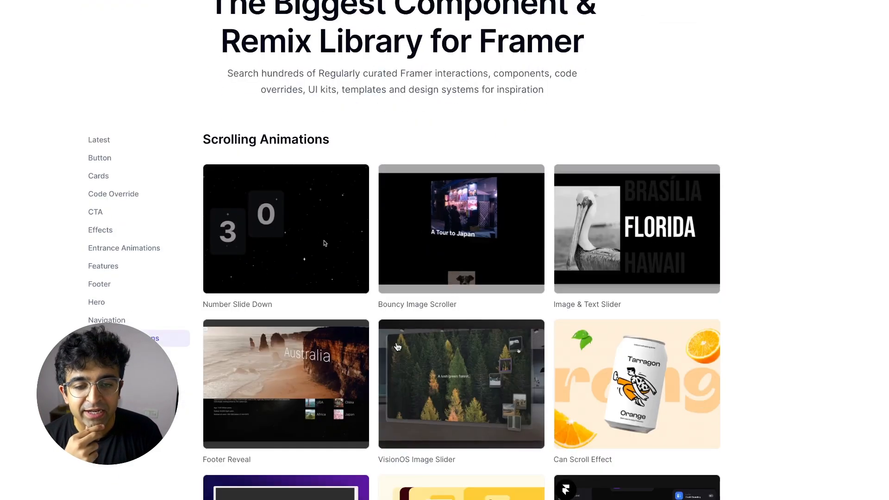
left_click(470, 198)
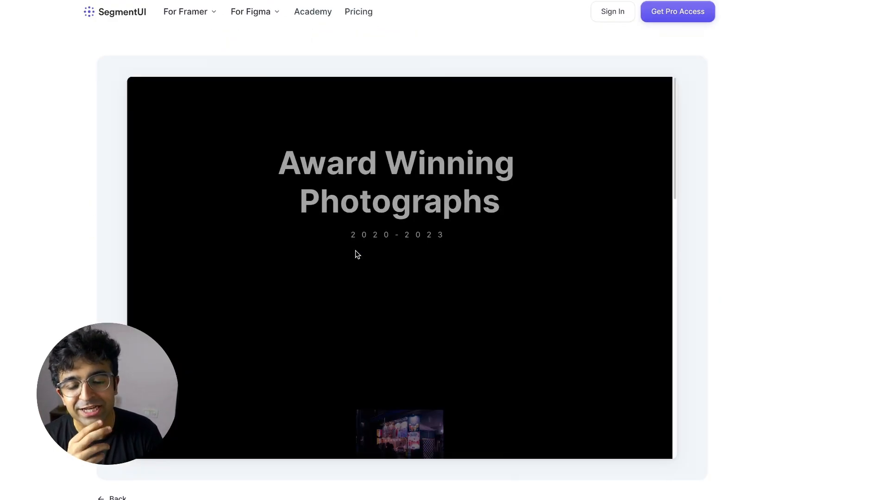
scroll(356, 260, "down", 6)
scroll(356, 261, "down", 5)
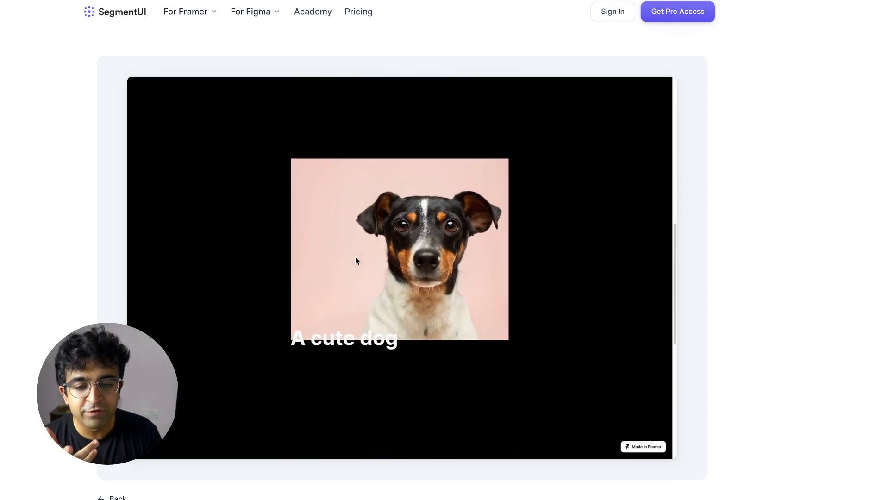
scroll(416, 310, "down", 2)
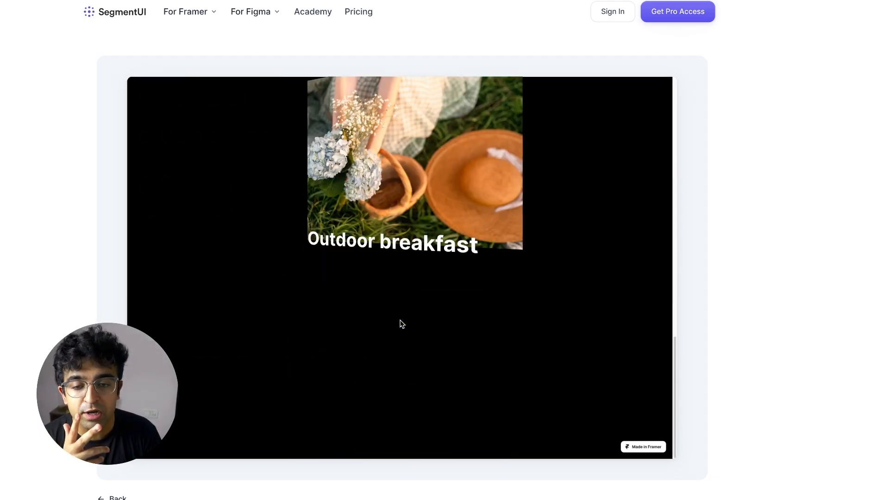
scroll(401, 322, "up", 10)
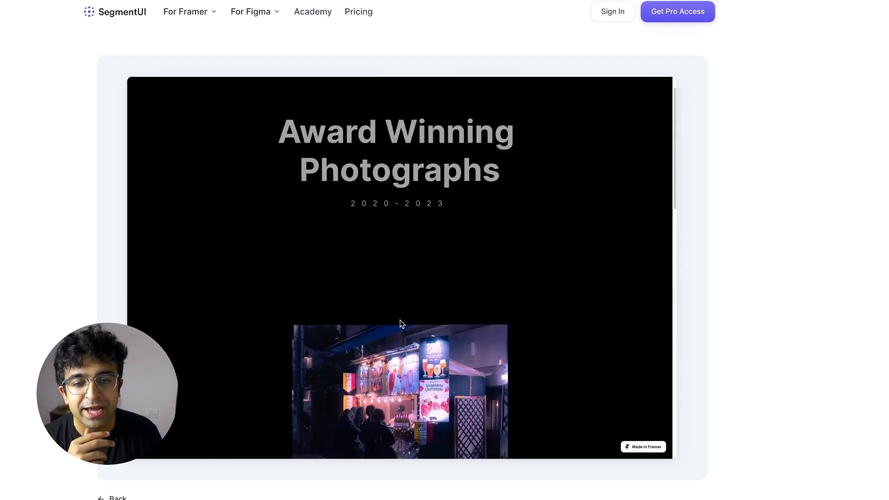
Step: Examine how the phone mockup in SegmentUI's habit-tracking timeline example rotates and reveals its surrounding cards while scrolling forward and back
scroll(397, 322, "down", 5)
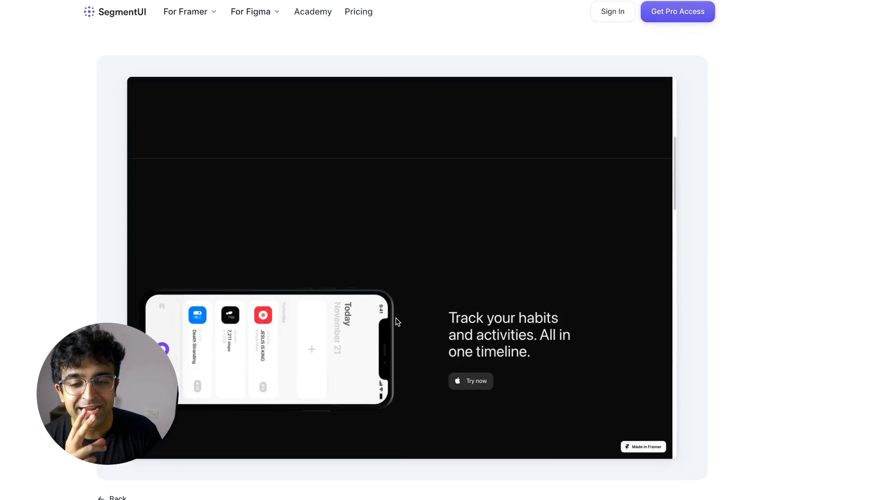
scroll(397, 321, "down", 5)
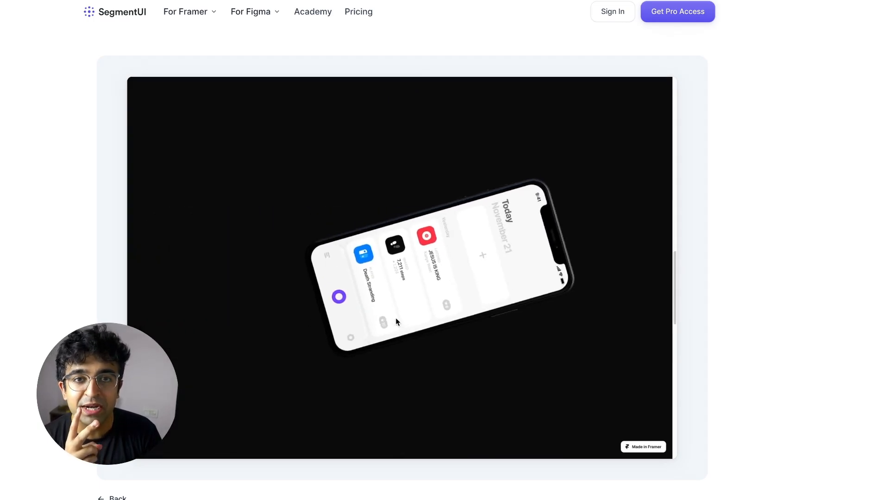
scroll(396, 321, "down", 5)
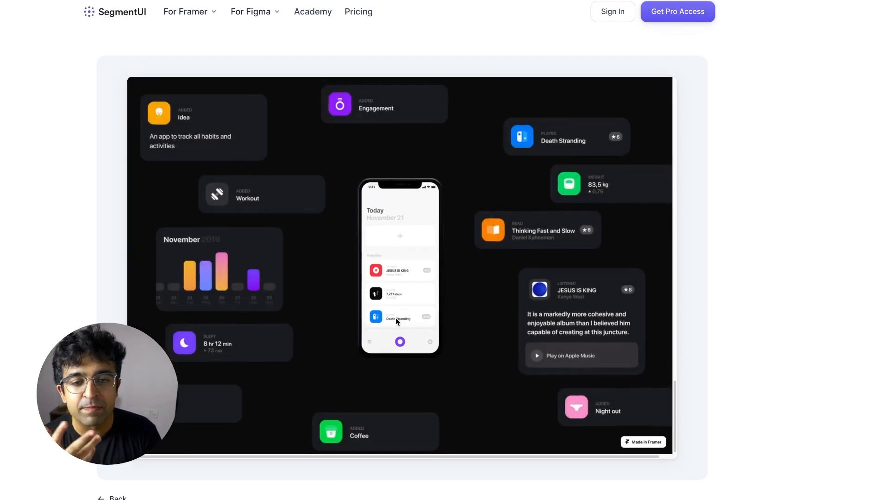
scroll(395, 318, "up", 8)
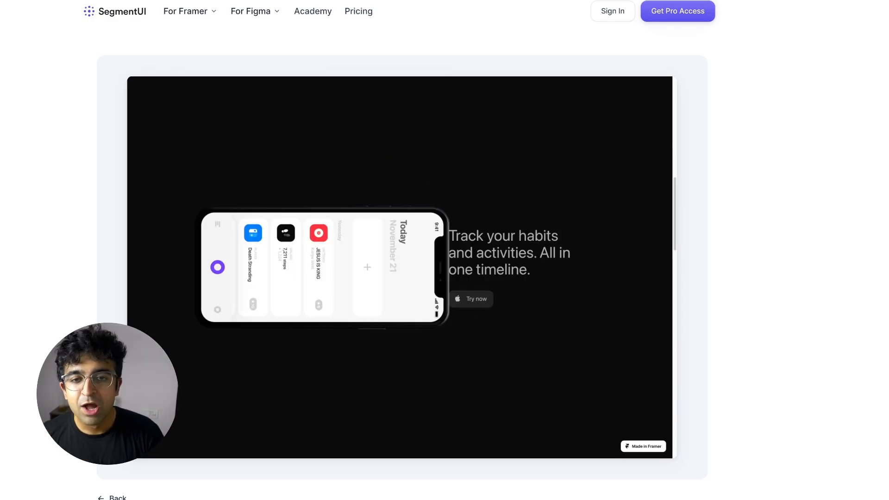